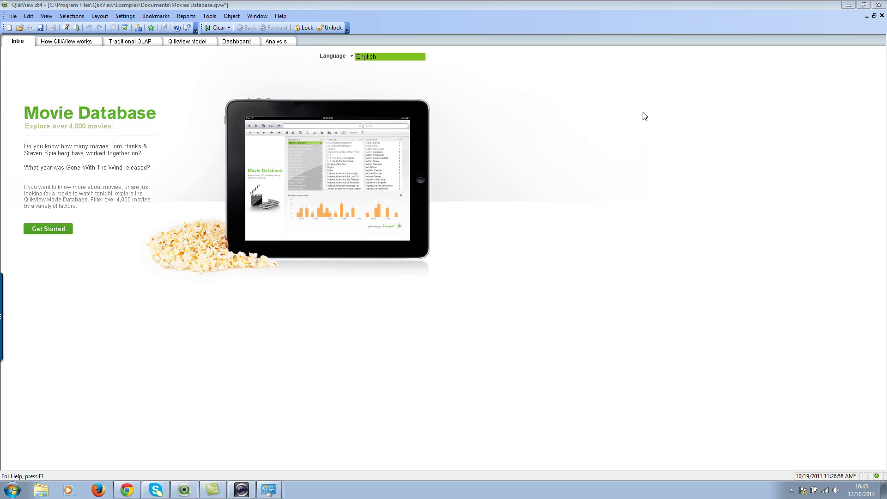
Add a Current Selections box to the Intro sheet and place it in the empty area beside the tablet image, level with the language selector
{"action": "right_click", "coordinate": [631, 109]}
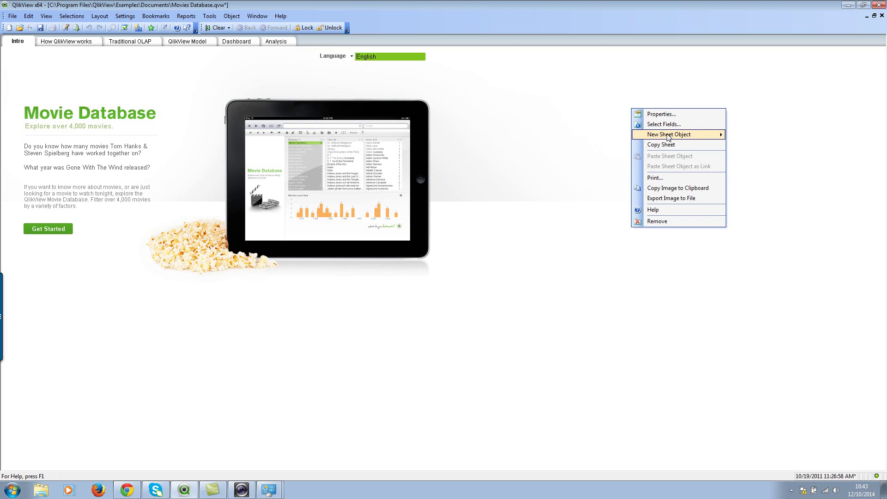
{"action": "mouse_move", "coordinate": [667, 135]}
{"action": "left_click", "coordinate": [771, 196]}
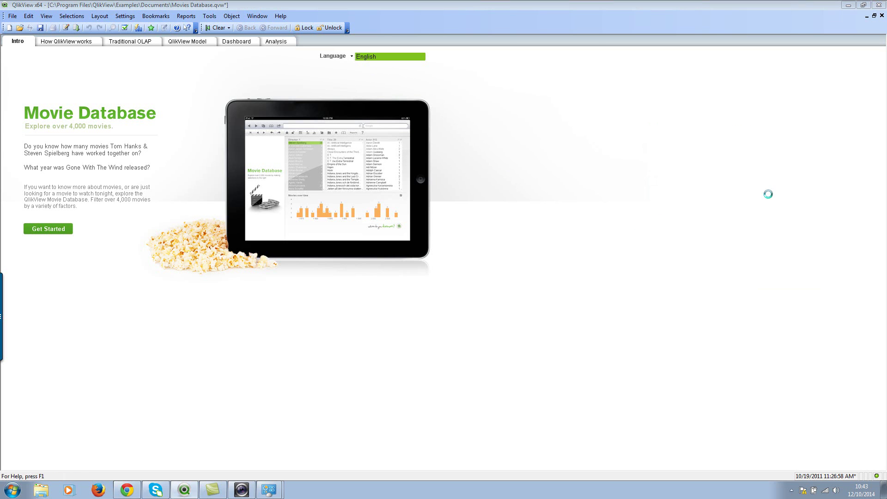
{"action": "left_click", "coordinate": [493, 359]}
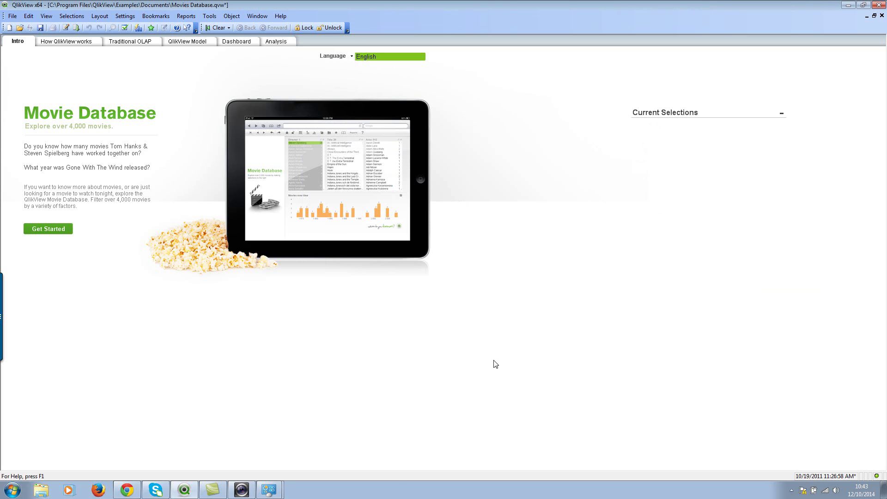
{"action": "left_click_drag", "start_coordinate": [687, 116], "coordinate": [697, 72]}
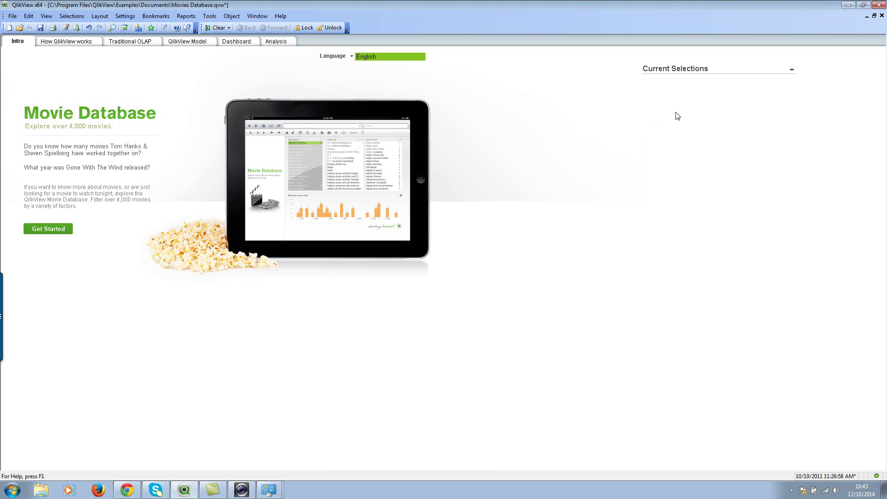
Change the language selection to French and save that selection as the document's clear state
{"action": "left_click", "coordinate": [216, 27]}
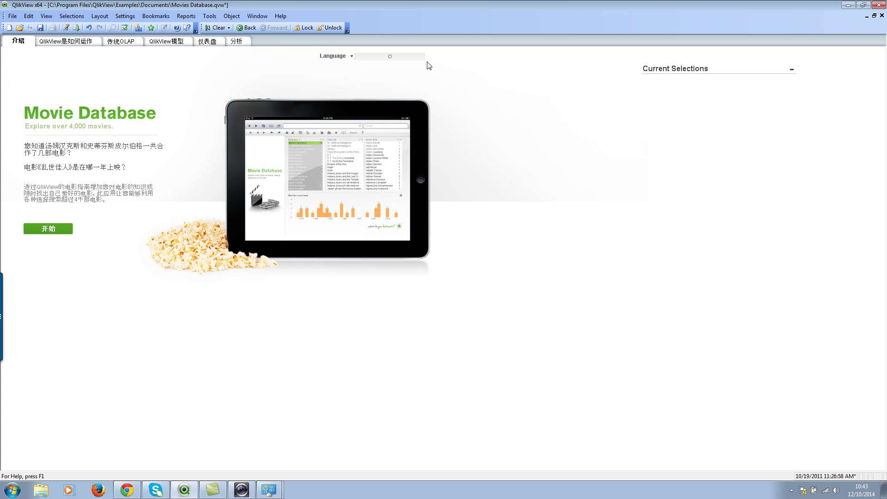
{"action": "left_click", "coordinate": [407, 57]}
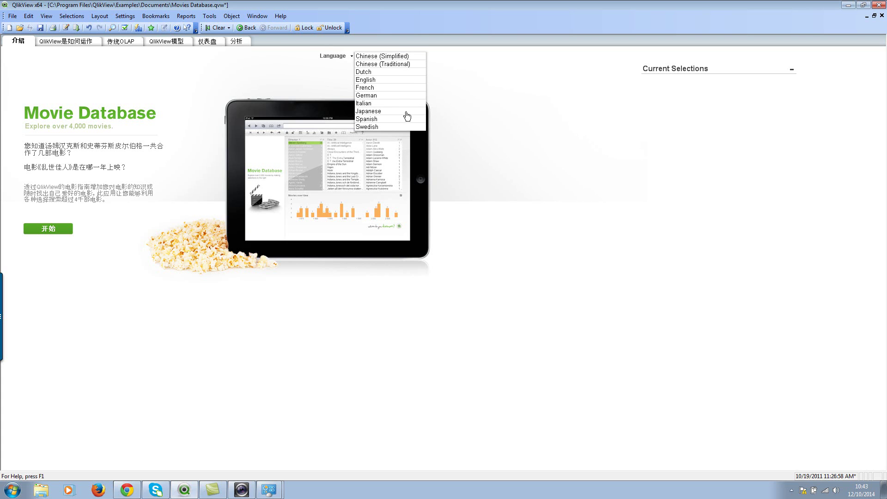
{"action": "left_click", "coordinate": [394, 88]}
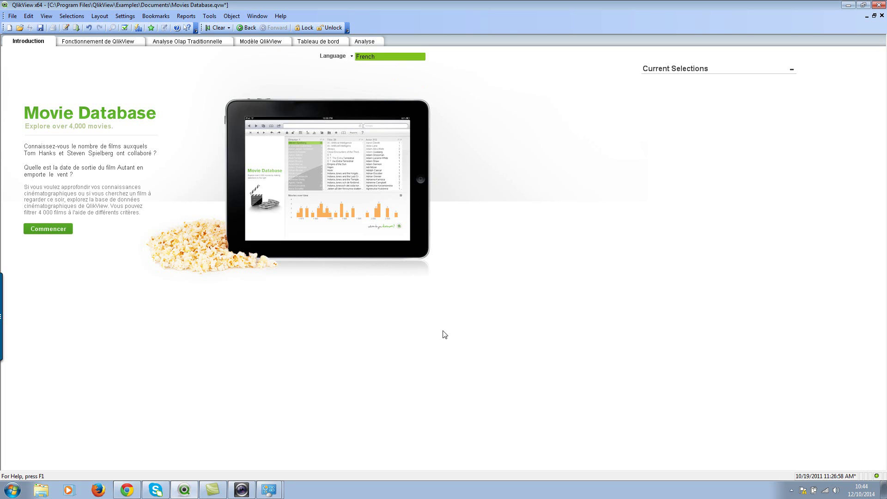
{"action": "left_click", "coordinate": [229, 28]}
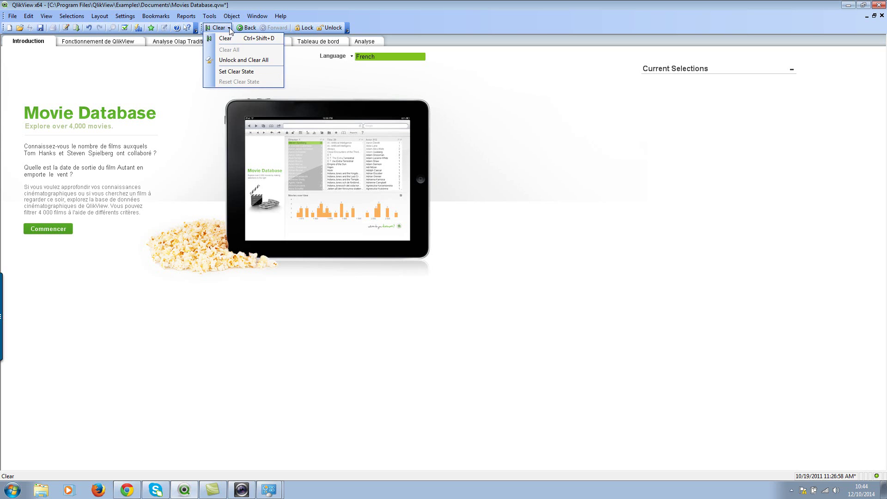
{"action": "left_click", "coordinate": [248, 75]}
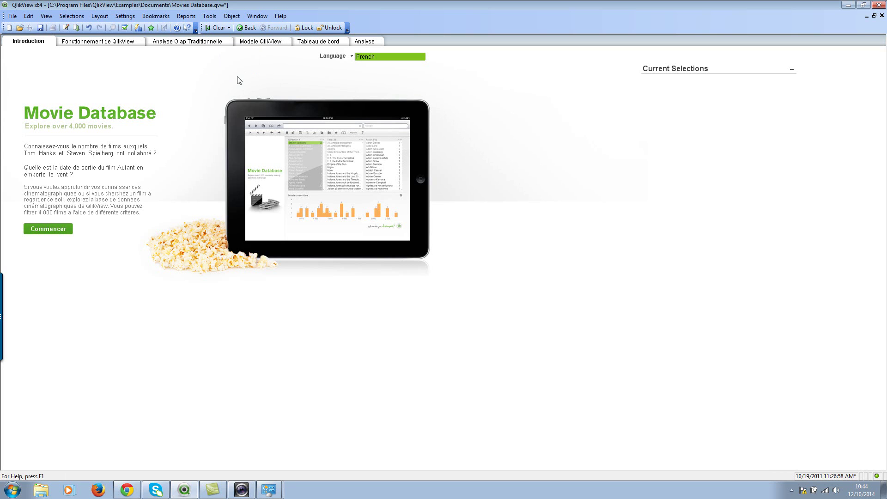
Test the clear state by selecting English as the language, deselecting it, and clearing the selections
{"action": "left_click", "coordinate": [353, 55]}
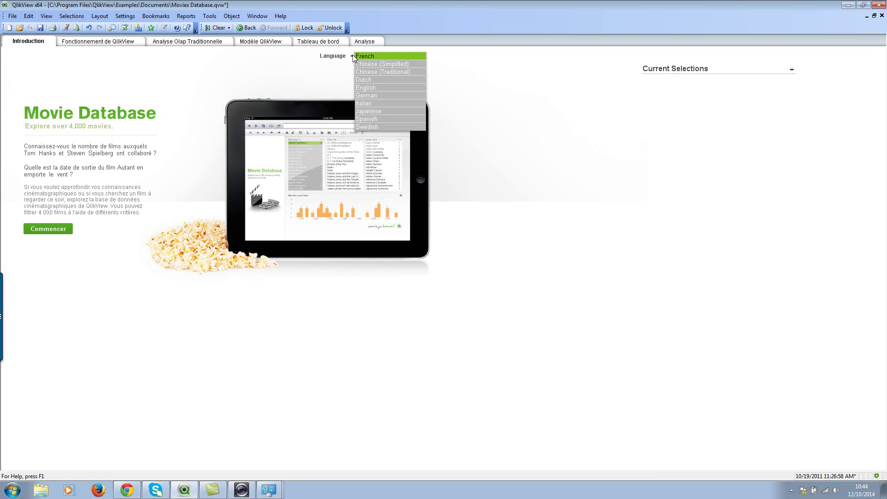
{"action": "left_click", "coordinate": [377, 90]}
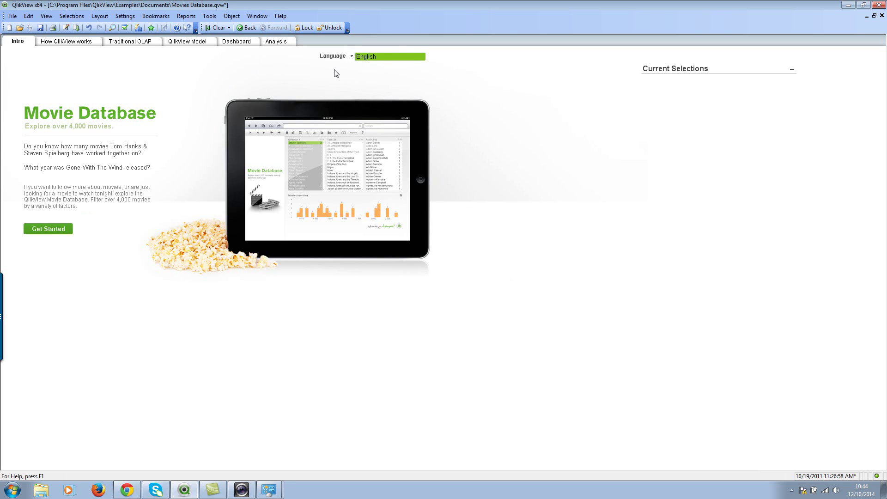
{"action": "left_click", "coordinate": [379, 59]}
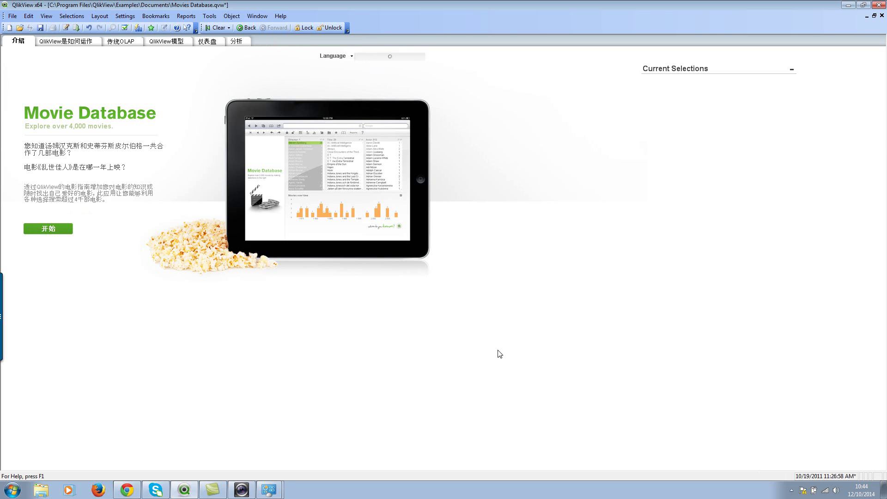
{"action": "left_click", "coordinate": [218, 28]}
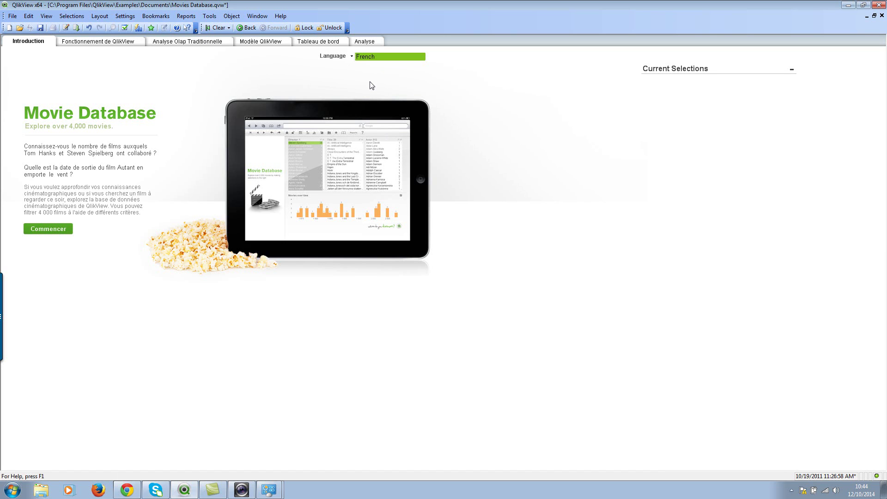
Test the clear state with Chinese (Simplified) as the language by clearing the selections once it is chosen
{"action": "left_click", "coordinate": [352, 58]}
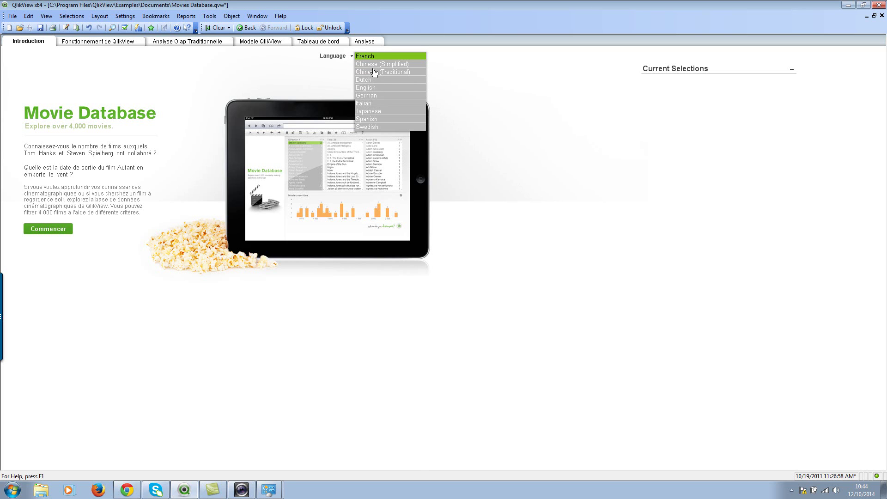
{"action": "left_click", "coordinate": [374, 64]}
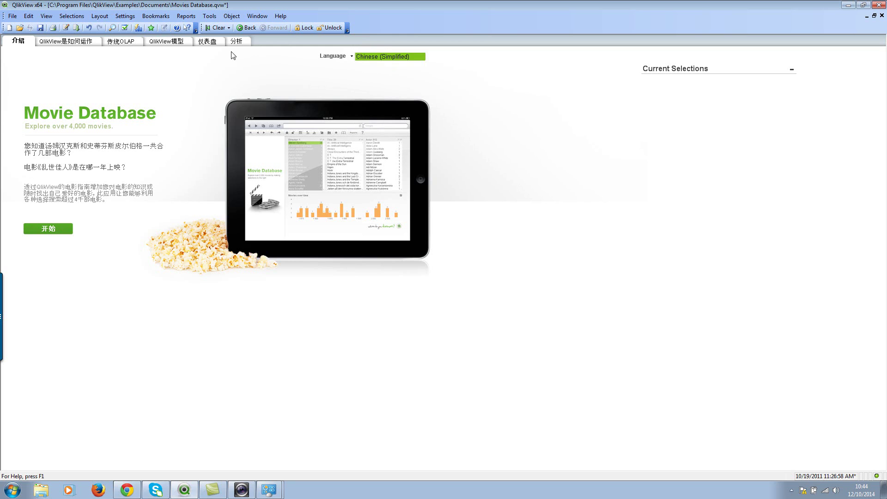
{"action": "left_click", "coordinate": [216, 28]}
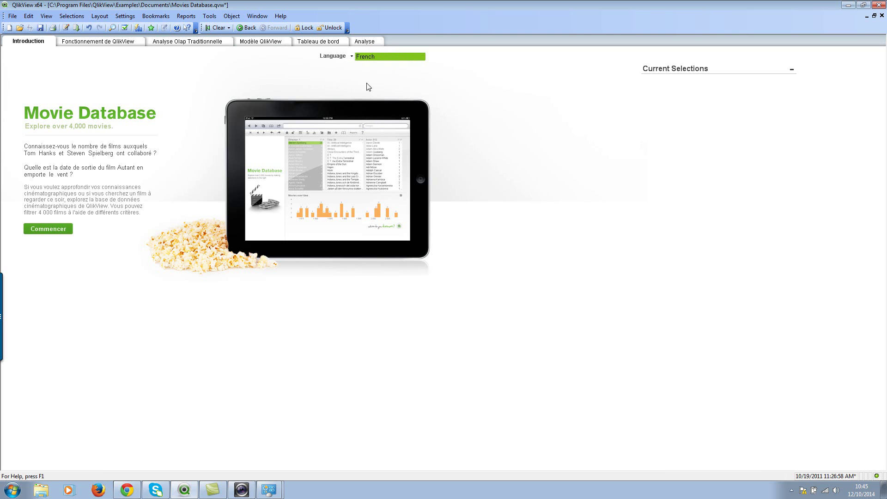
Reset the clear state, clear the French selection, and select English as the language
{"action": "left_click", "coordinate": [228, 29]}
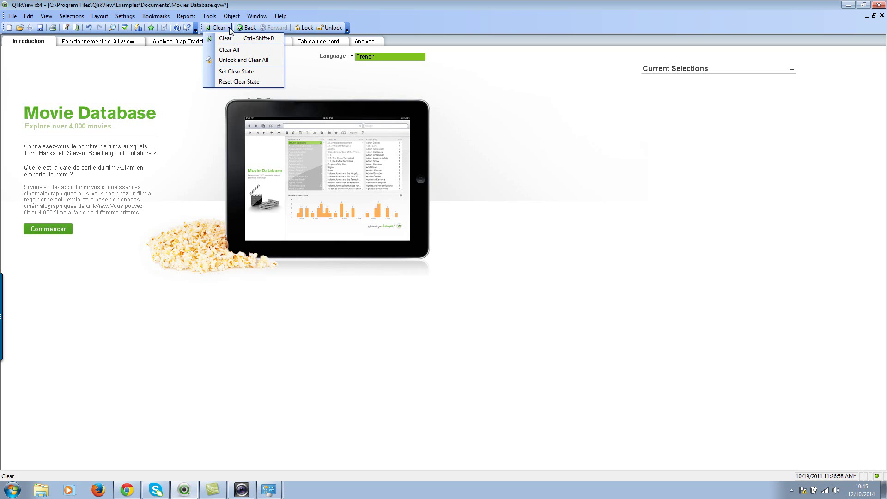
{"action": "left_click", "coordinate": [231, 82]}
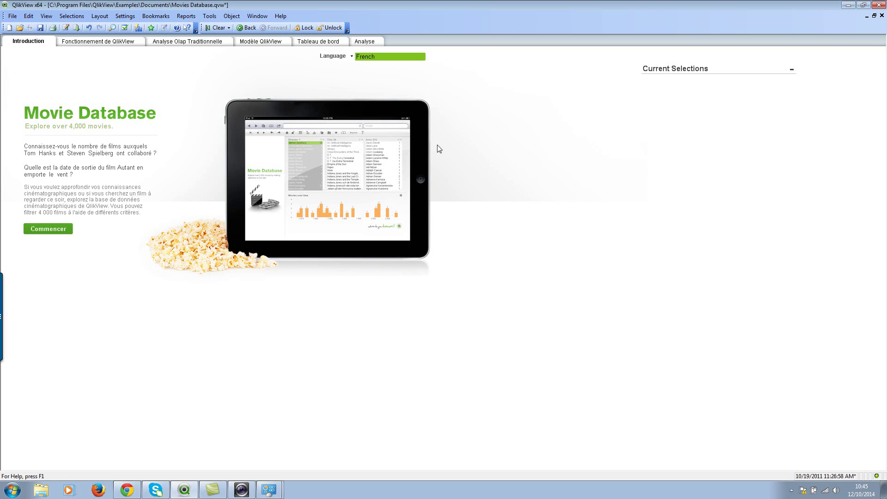
{"action": "left_click", "coordinate": [220, 29]}
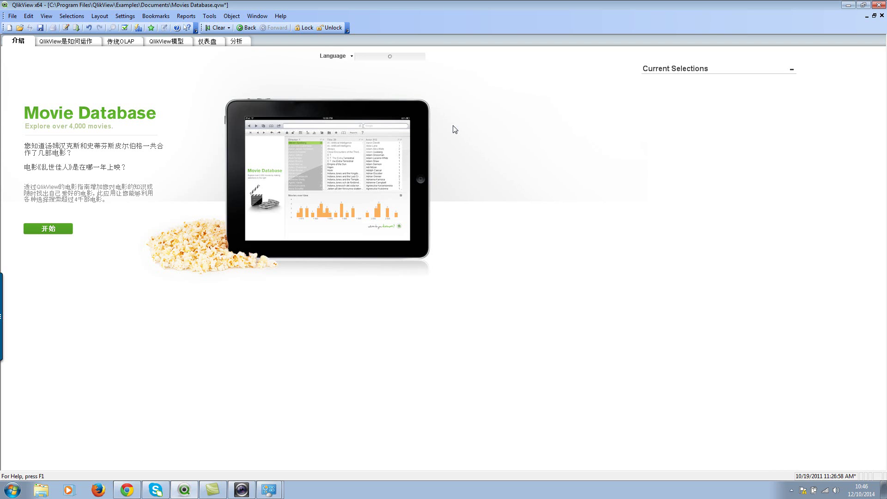
{"action": "left_click", "coordinate": [352, 56]}
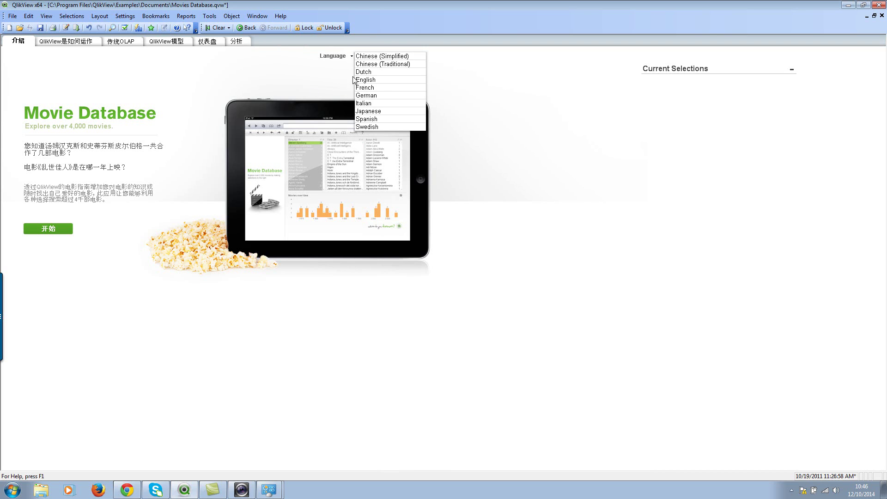
{"action": "left_click", "coordinate": [377, 82]}
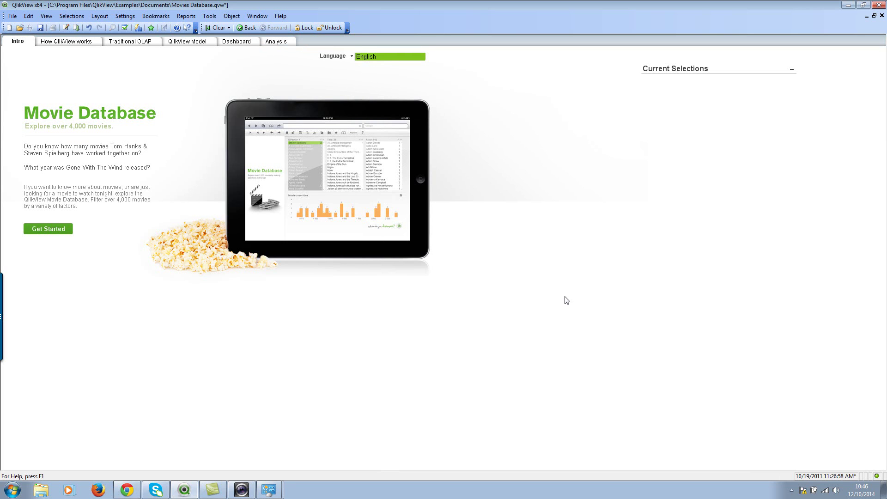
On the Traditional OLAP sheet, search the directors for Nolan and select Christopher Nolan with the title Memento
{"action": "left_click", "coordinate": [137, 45]}
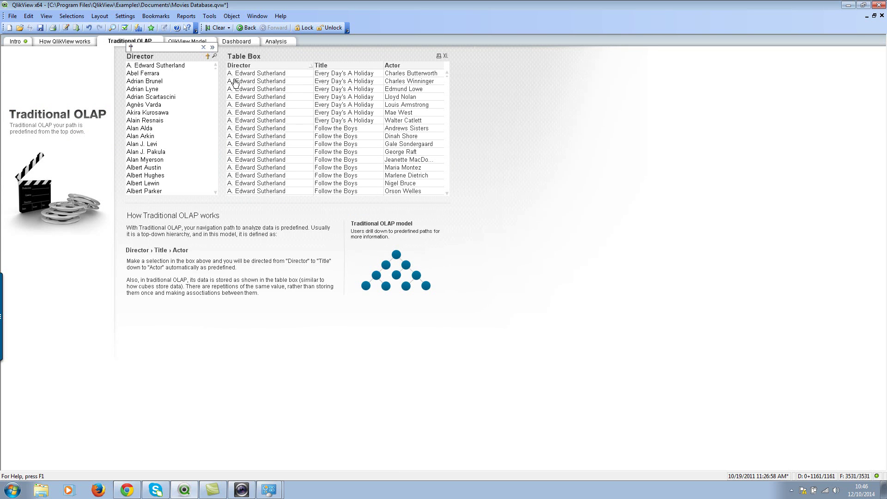
{"action": "type", "text": "Nolan"}
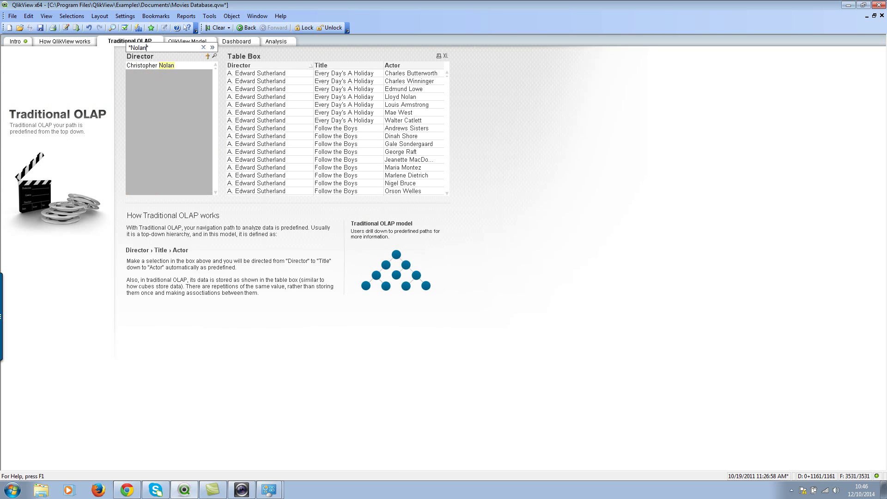
{"action": "left_click", "coordinate": [177, 66]}
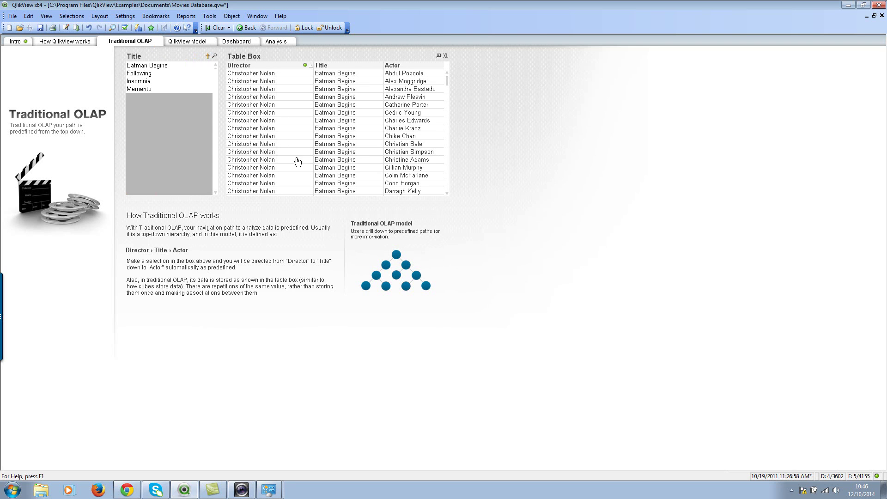
{"action": "left_click", "coordinate": [146, 92]}
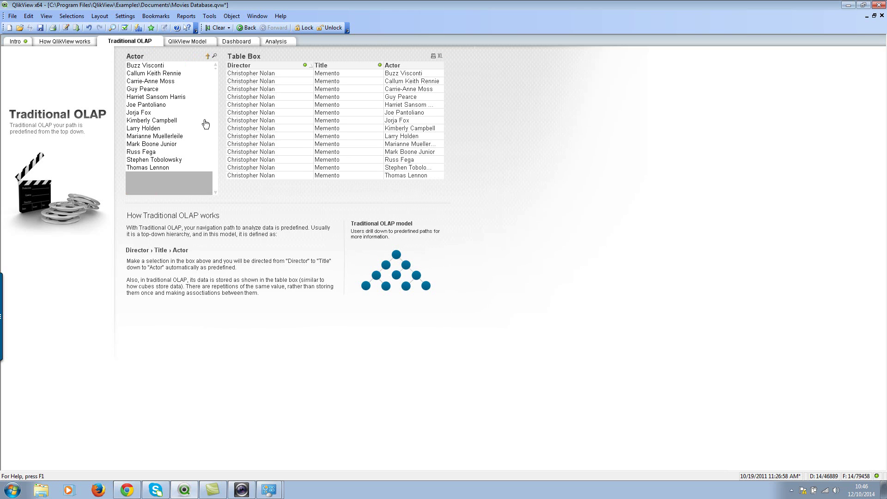
Place the Intro sheet's Current Selections box on the Traditional OLAP sheet as well and return to the Intro sheet
{"action": "left_click", "coordinate": [23, 43]}
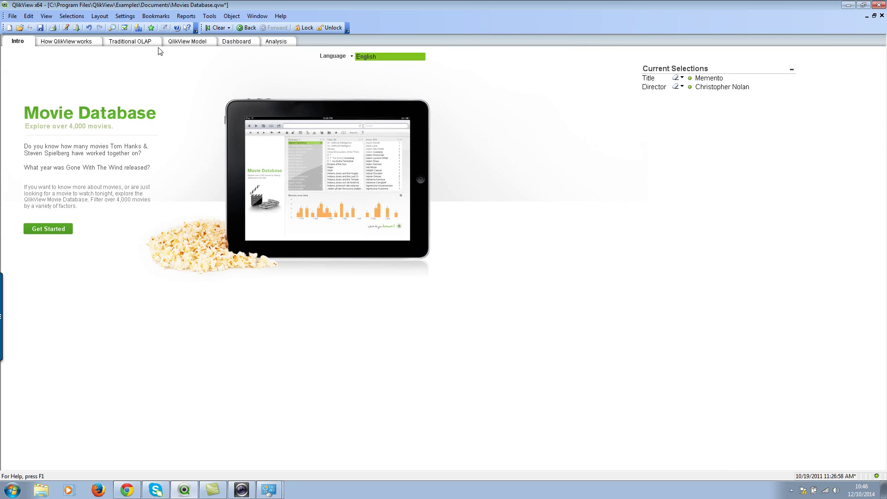
{"action": "left_click", "coordinate": [149, 43]}
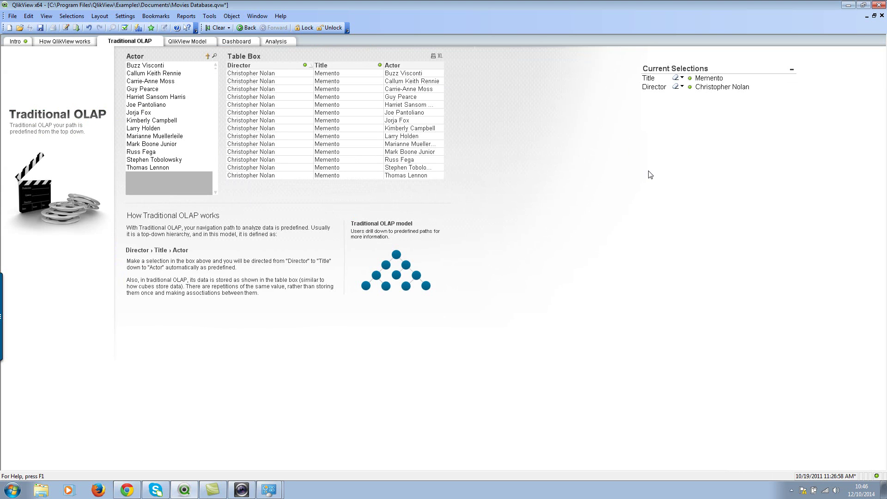
{"action": "right_click", "coordinate": [661, 76]}
{"action": "left_click", "coordinate": [596, 103]}
{"action": "left_click", "coordinate": [22, 45]}
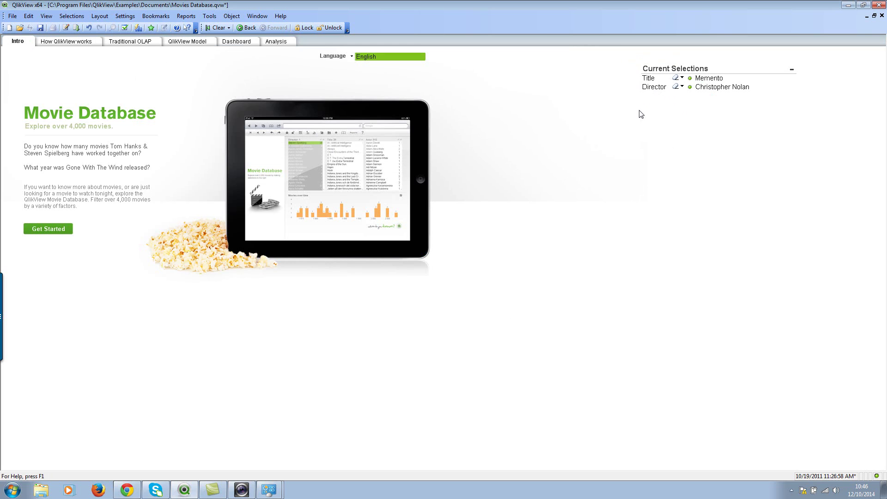
Add a document bookmark named Clear_State that includes the selections but not the layout state
{"action": "left_click", "coordinate": [151, 18]}
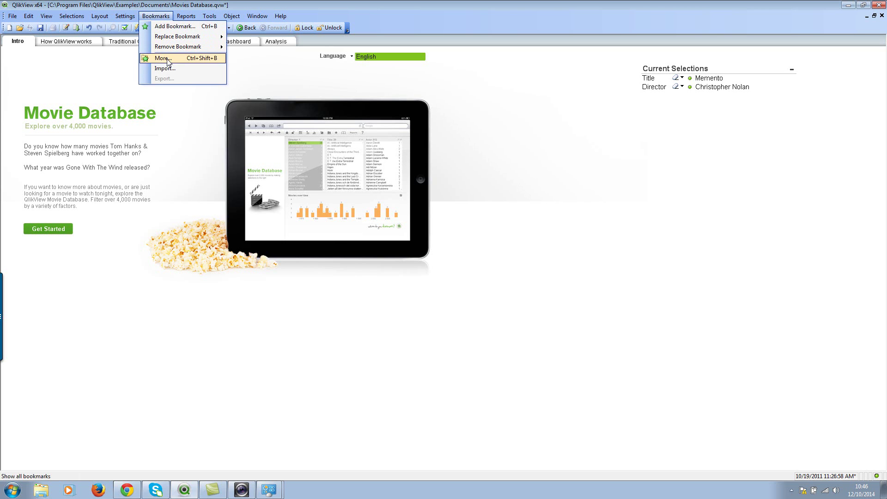
{"action": "left_click", "coordinate": [169, 27]}
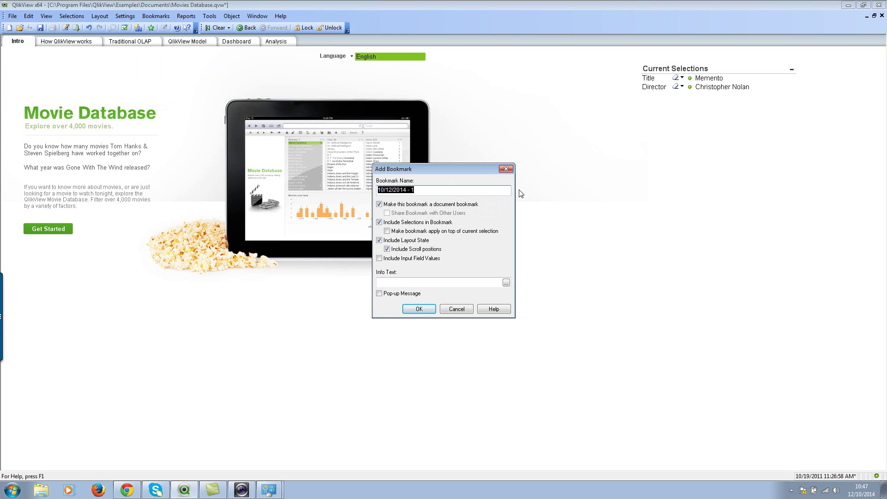
{"action": "type", "text": "Clear_State"}
{"action": "left_click", "coordinate": [406, 240]}
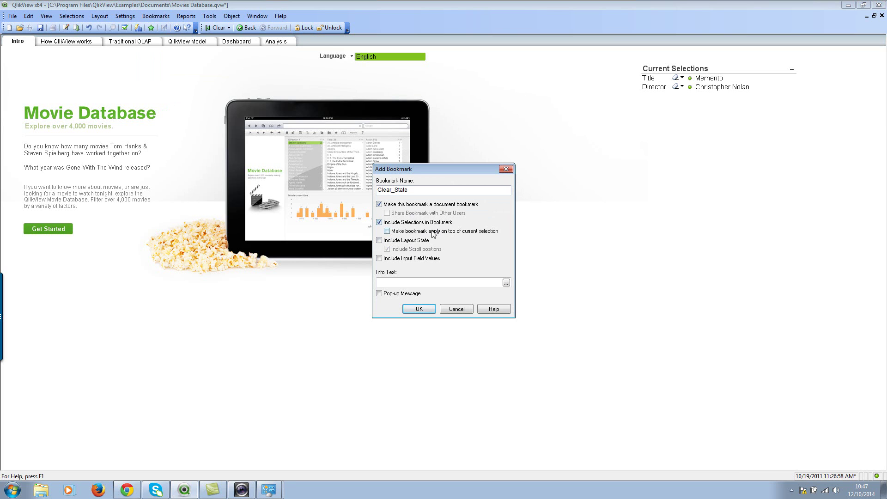
{"action": "left_click", "coordinate": [419, 309]}
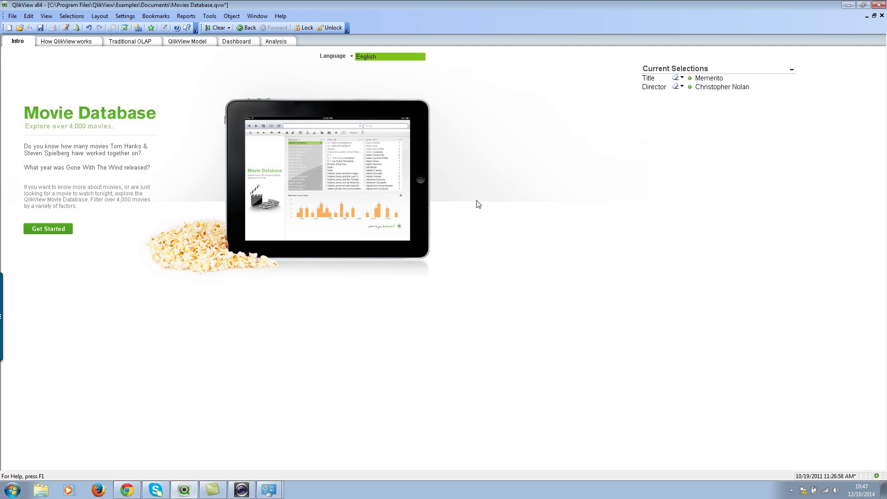
Clear the current title, director and language selections and reapply them with the Clear_State bookmark
{"action": "left_click", "coordinate": [675, 86]}
{"action": "left_click", "coordinate": [675, 81]}
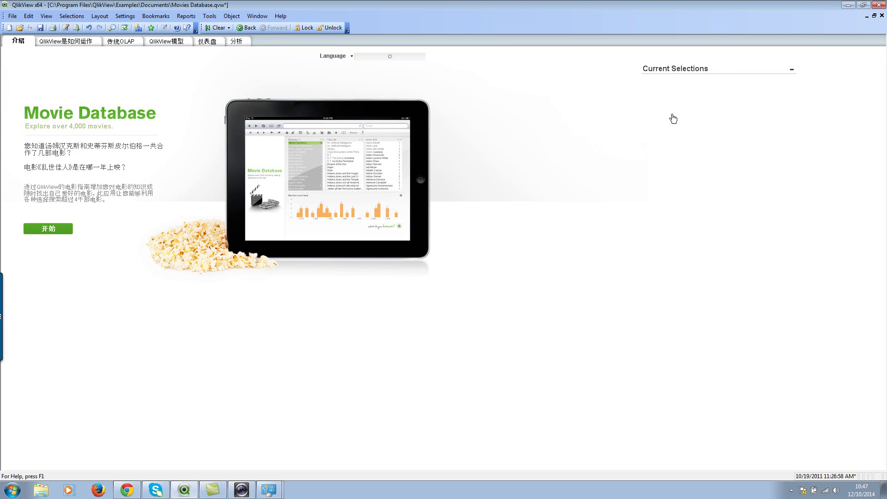
{"action": "left_click", "coordinate": [156, 20]}
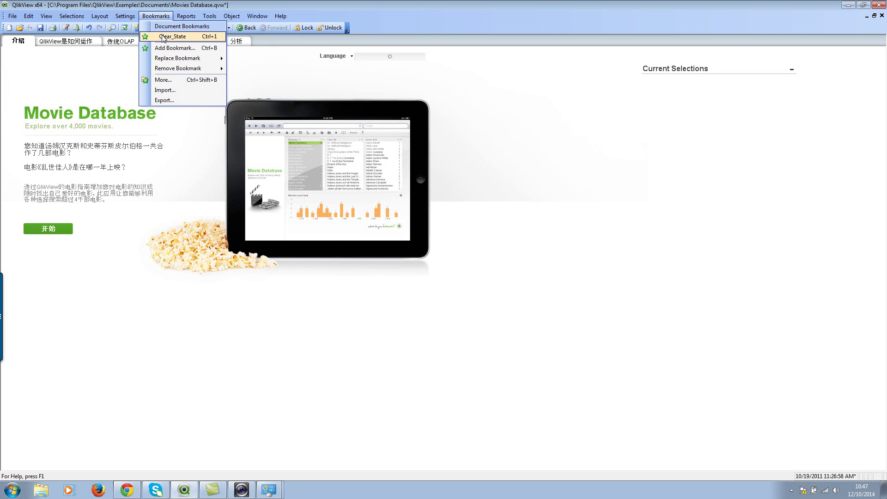
{"action": "left_click", "coordinate": [163, 37]}
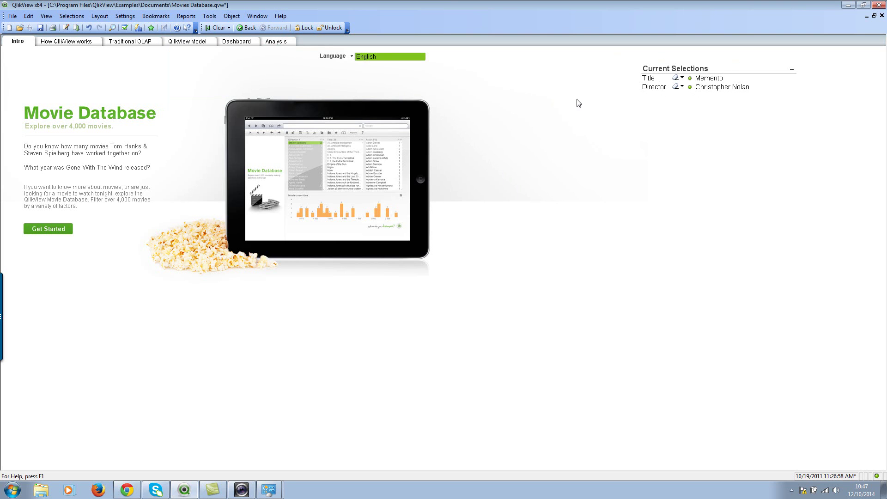
Set the Clear_State document bookmark as the clear state of the document
{"action": "left_click", "coordinate": [153, 19]}
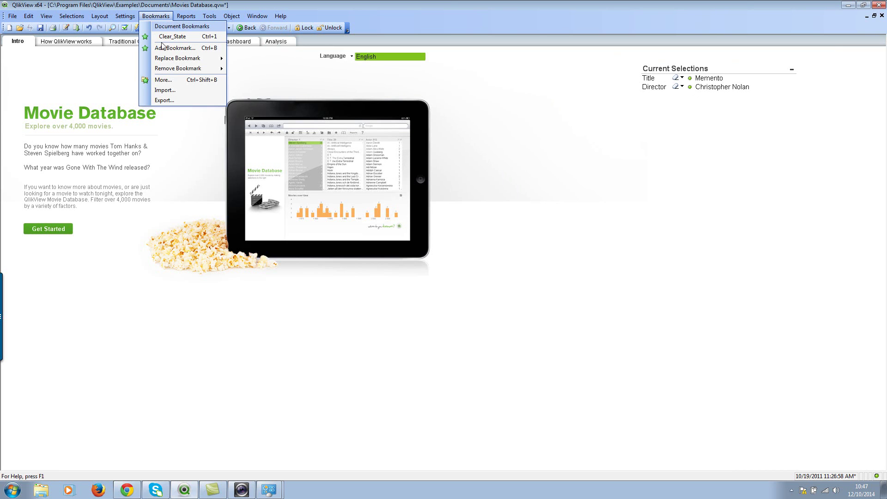
{"action": "left_click", "coordinate": [190, 82]}
{"action": "left_click", "coordinate": [345, 192]}
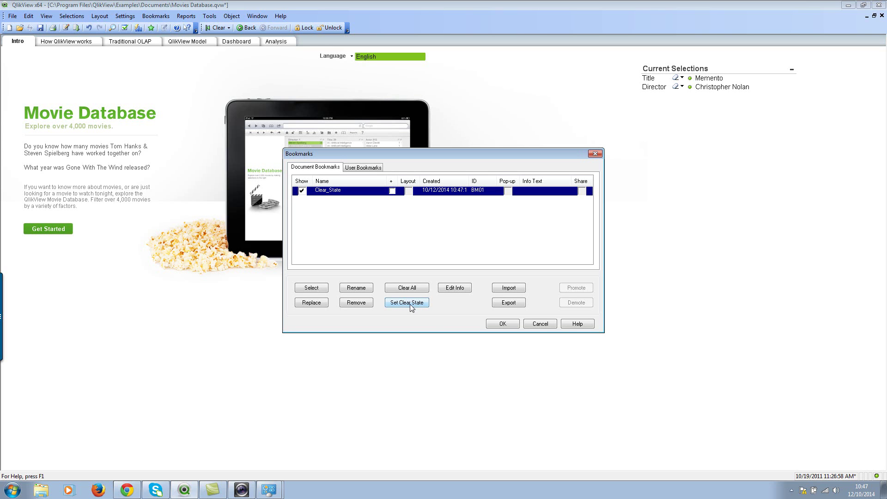
{"action": "left_click", "coordinate": [495, 325]}
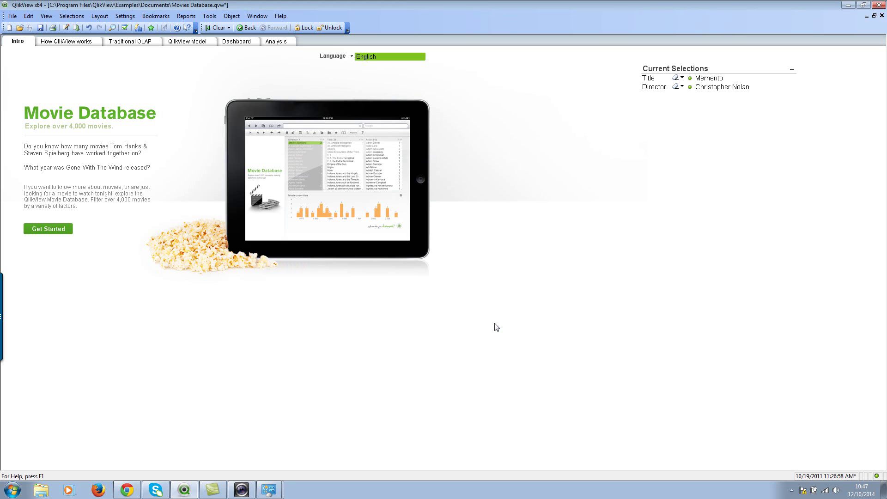
Remove the director, title and language selections on the Intro sheet and test the custom clear state by clearing the document
{"action": "left_click", "coordinate": [676, 87]}
{"action": "left_click", "coordinate": [675, 79]}
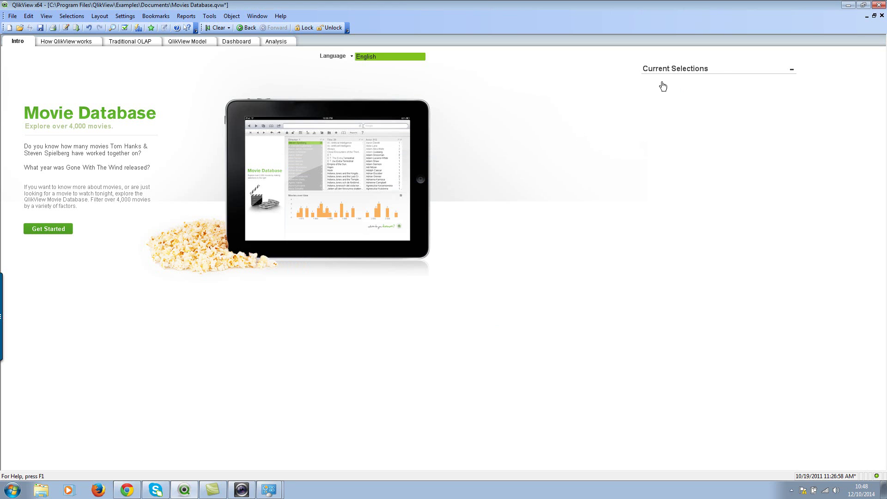
{"action": "left_click", "coordinate": [387, 56]}
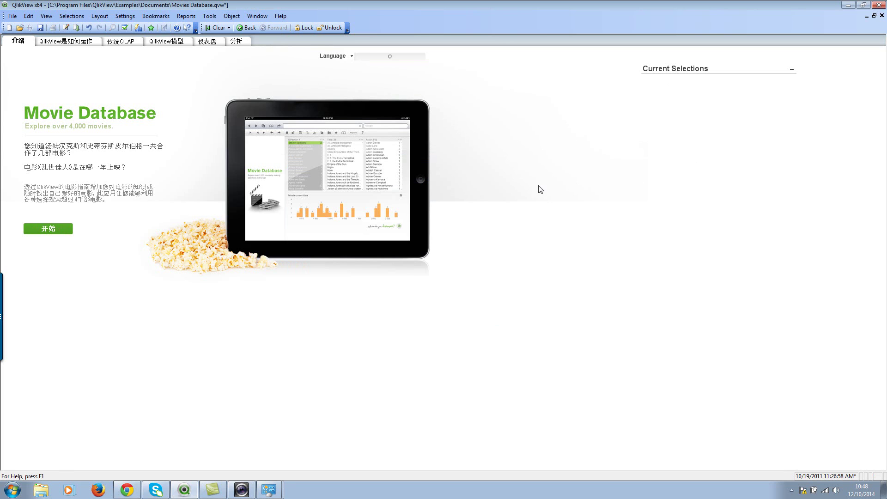
{"action": "left_click", "coordinate": [215, 29]}
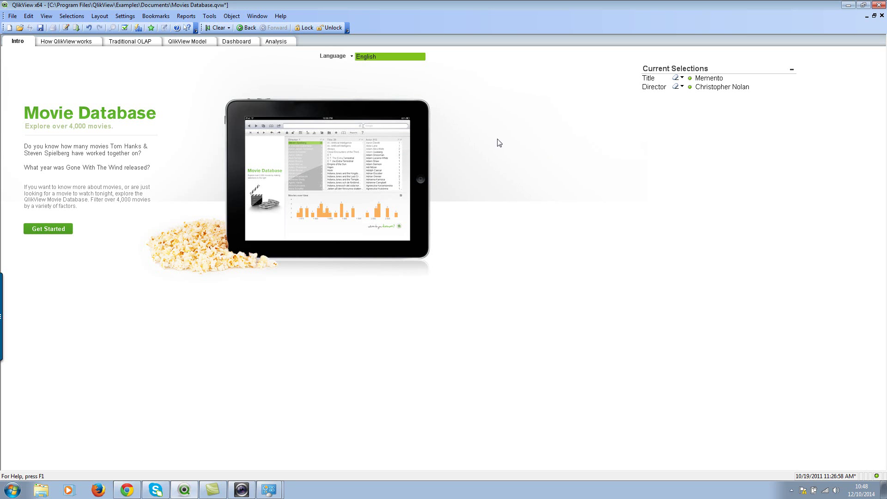
Select actor Elizabeth Wilson on the QlikView Model sheet and rating 4 on the Analysis sheet, then clear the selections from the Intro sheet
{"action": "left_click", "coordinate": [177, 42]}
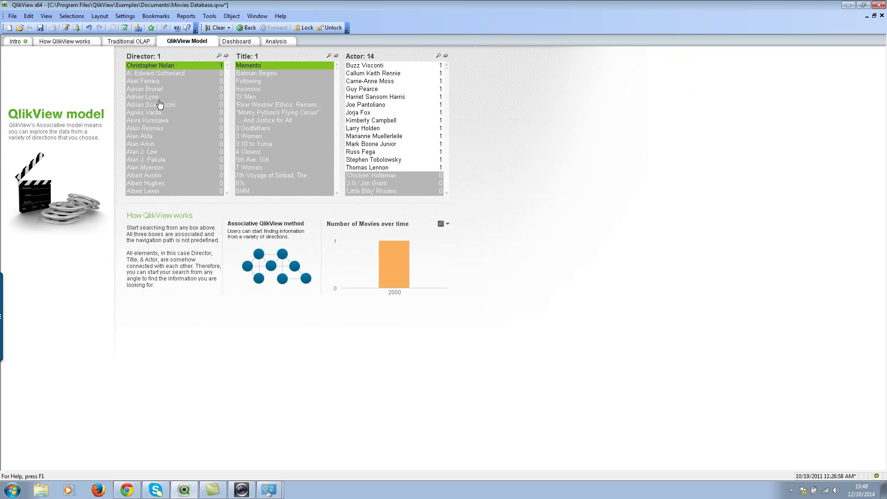
{"action": "left_click", "coordinate": [378, 82]}
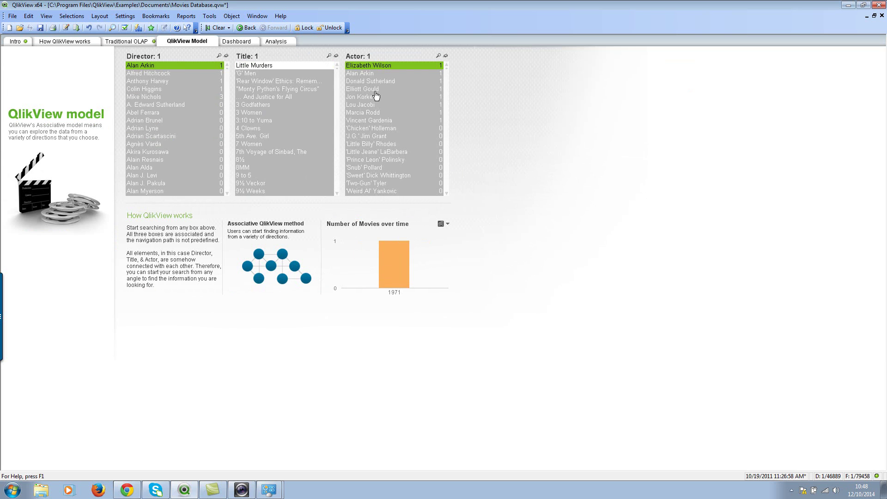
{"action": "left_click", "coordinate": [233, 41]}
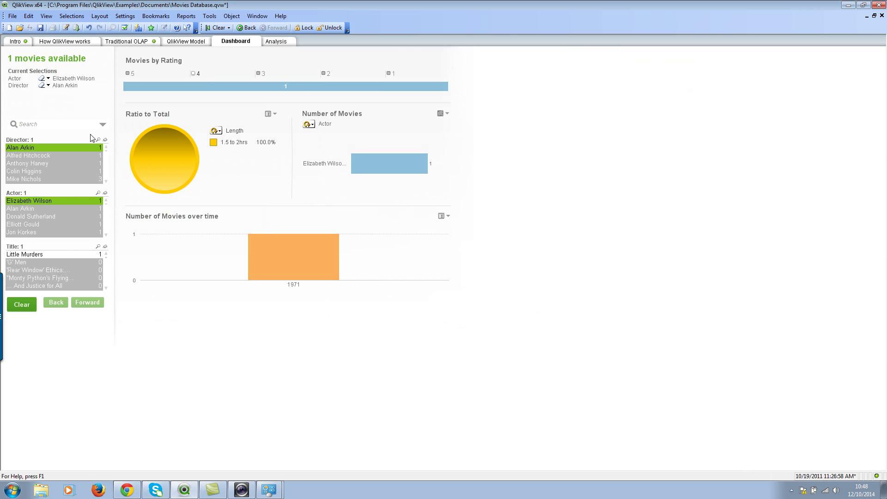
{"action": "left_click", "coordinate": [272, 43]}
{"action": "left_click", "coordinate": [194, 76]}
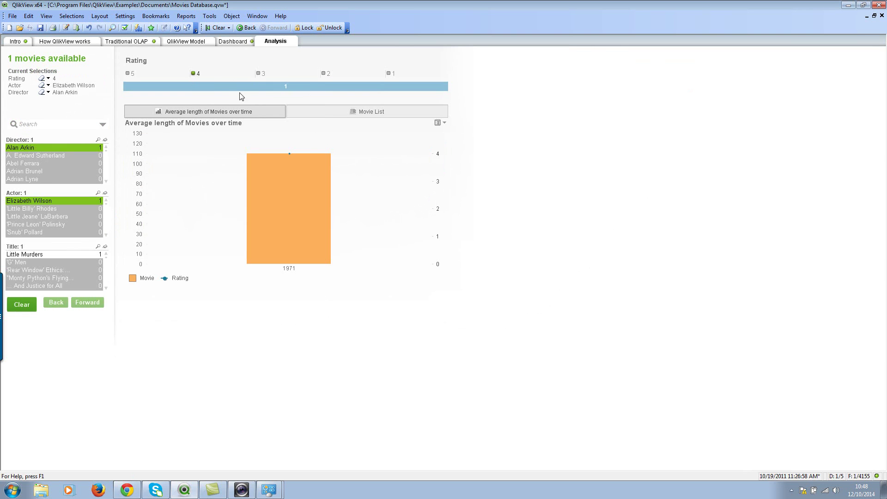
{"action": "left_click", "coordinate": [21, 41]}
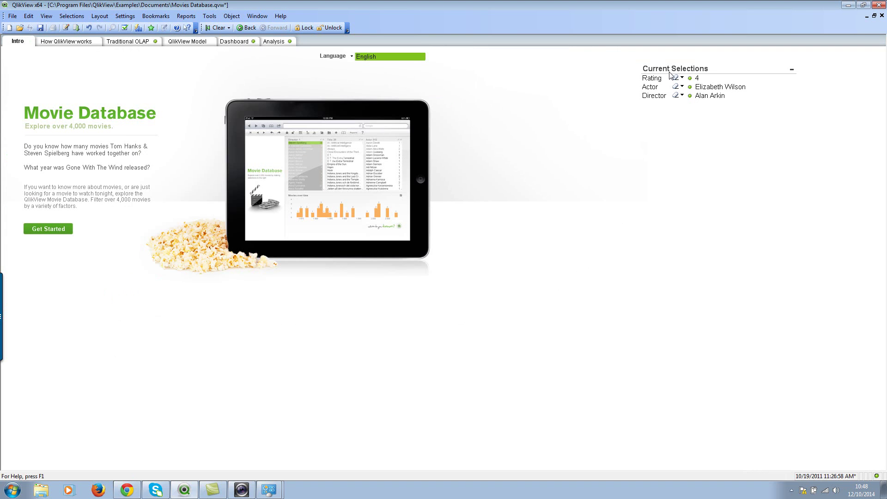
{"action": "left_click", "coordinate": [217, 28]}
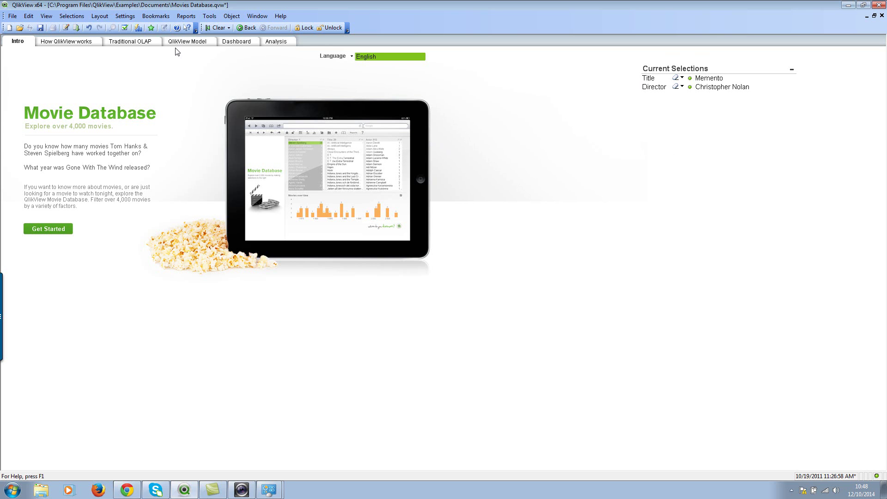
On the Traditional OLAP sheet, define a document bookmark named Clear_State_Layout that includes selections, layout state, scroll positions and input field values
{"action": "left_click", "coordinate": [141, 41]}
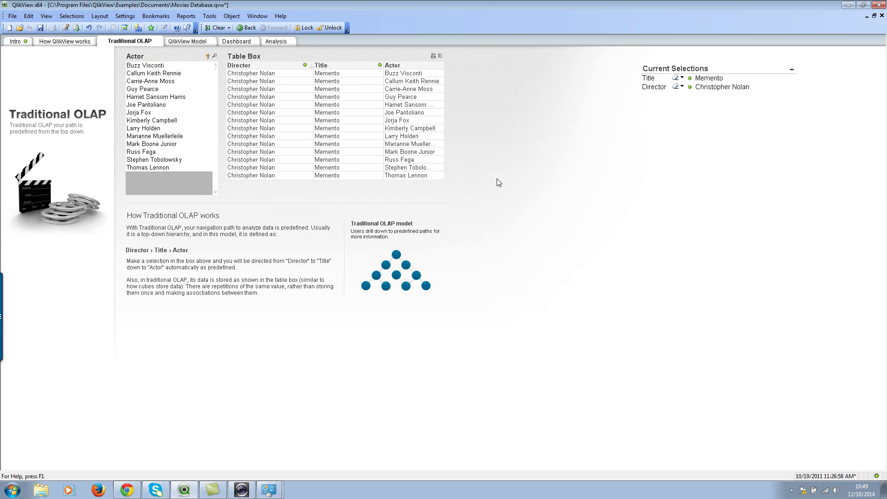
{"action": "left_click", "coordinate": [163, 18]}
{"action": "left_click", "coordinate": [169, 49]}
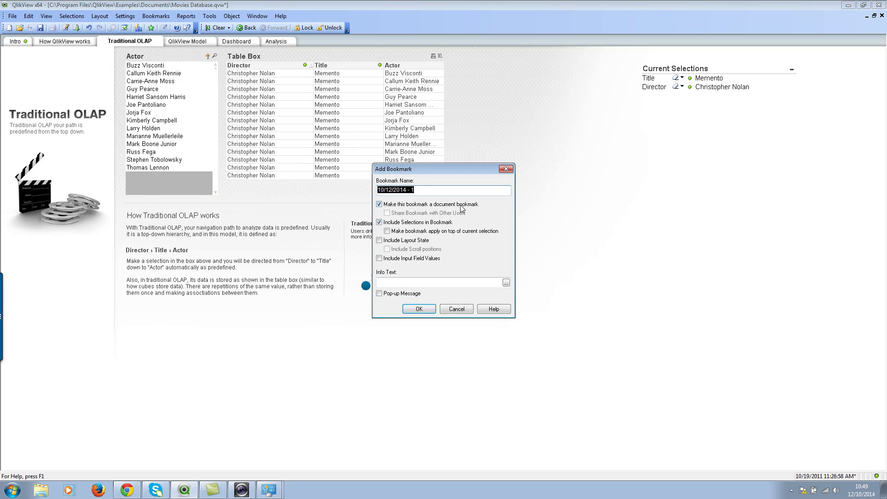
{"action": "type", "text": "Clear_STate_Layout"}
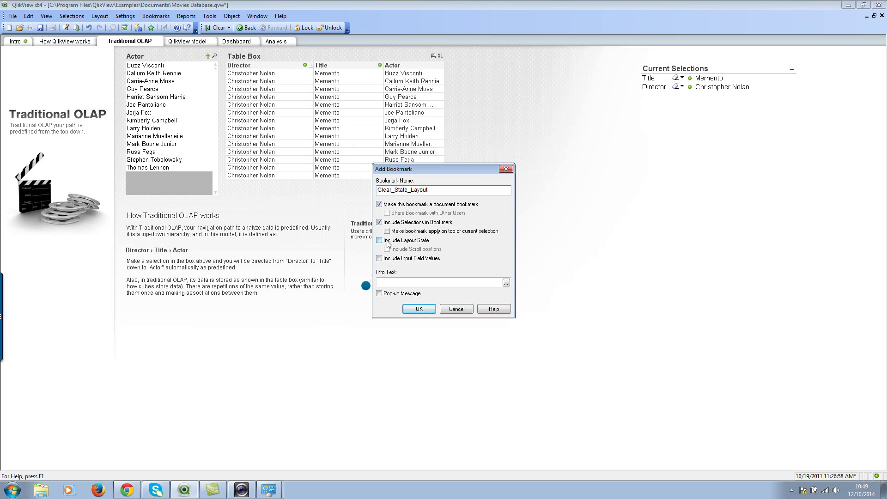
{"action": "left_click", "coordinate": [404, 241]}
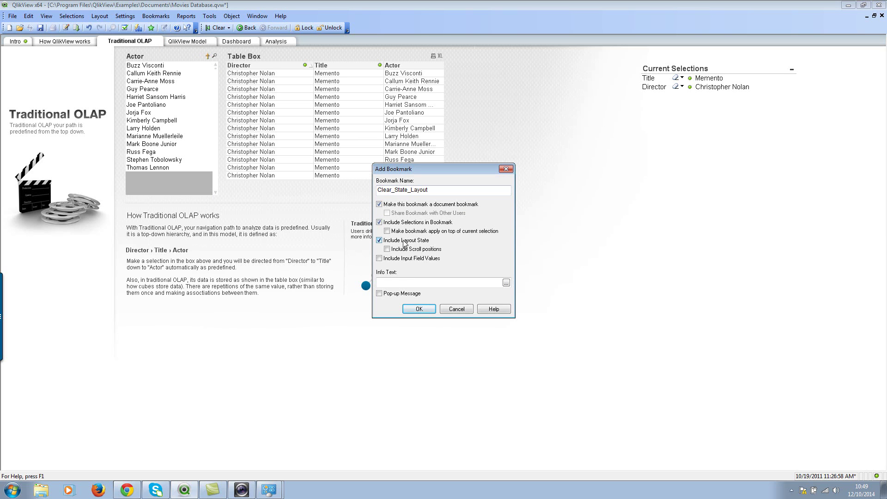
{"action": "left_click", "coordinate": [403, 251]}
Give the new bookmark the info text "This is my default state for the document" and save it
{"action": "left_click", "coordinate": [411, 282]}
{"action": "type", "text": "THis"}
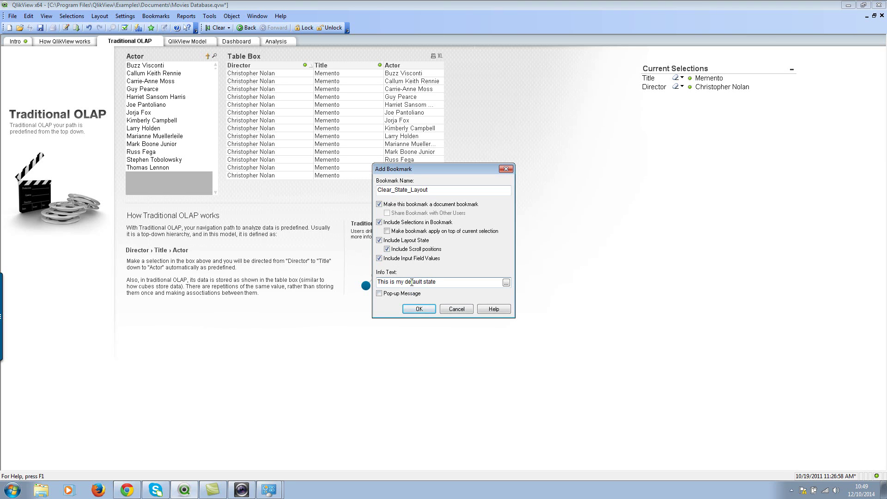
{"action": "type", "text": "or the document"}
{"action": "left_click", "coordinate": [415, 310]}
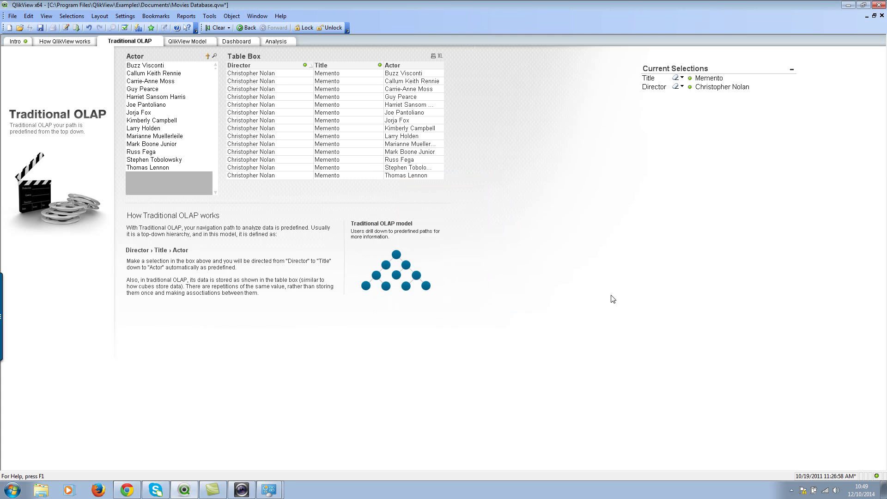
Set the Clear_State_Layout document bookmark as the document's clear state
{"action": "left_click", "coordinate": [148, 17]}
{"action": "left_click", "coordinate": [164, 91]}
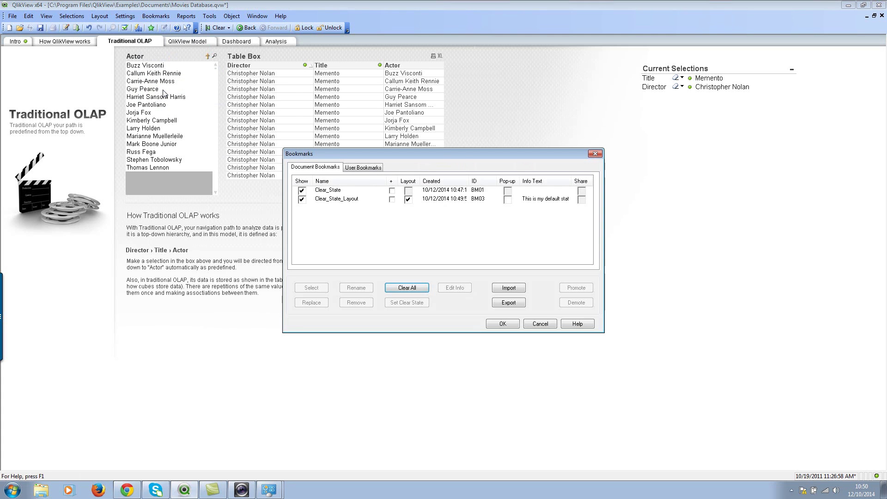
{"action": "left_click", "coordinate": [355, 199]}
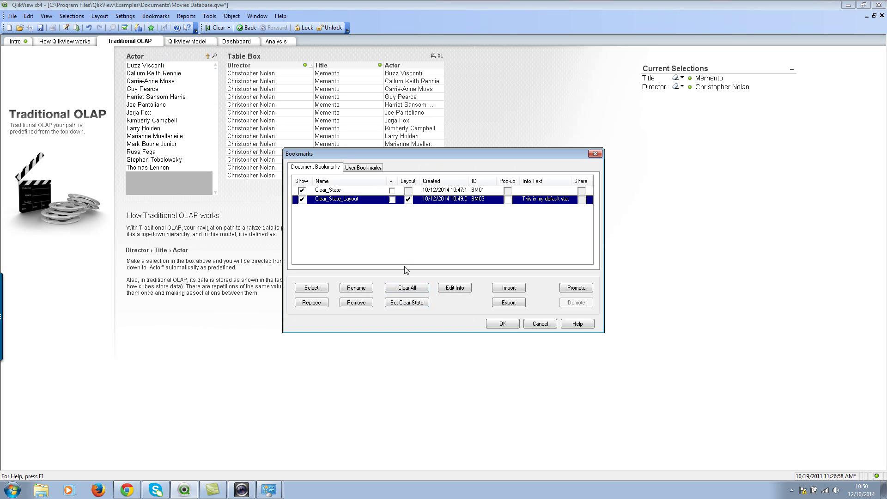
{"action": "left_click", "coordinate": [409, 305]}
{"action": "left_click", "coordinate": [503, 323]}
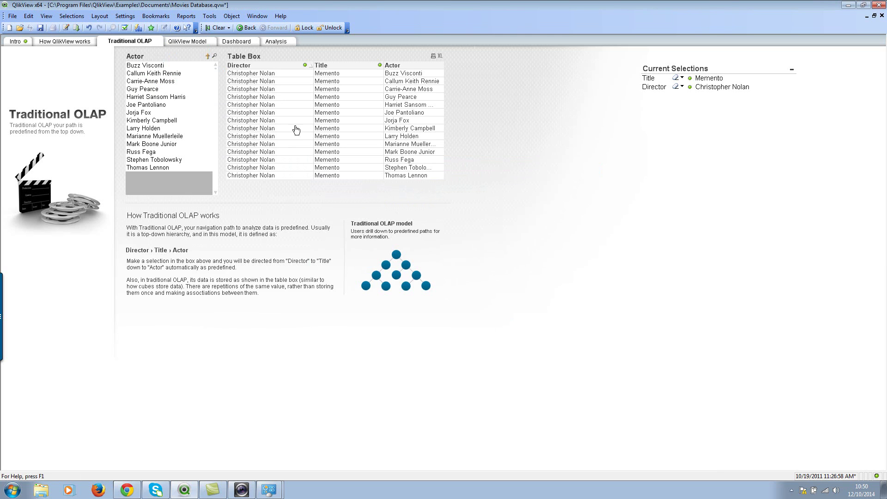
Deselect the director, title and language on the Intro sheet and clear the document to test the layout-based clear state
{"action": "left_click", "coordinate": [18, 41]}
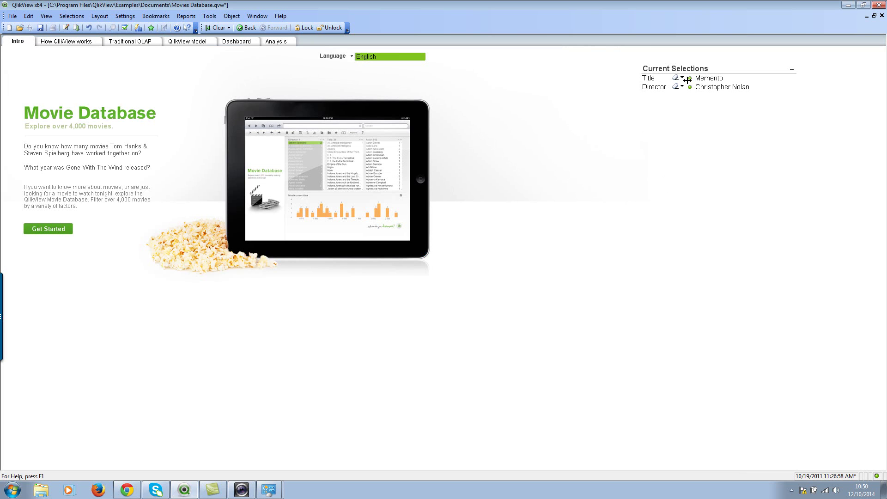
{"action": "left_click", "coordinate": [675, 86]}
{"action": "left_click", "coordinate": [675, 77]}
{"action": "left_click", "coordinate": [364, 58]}
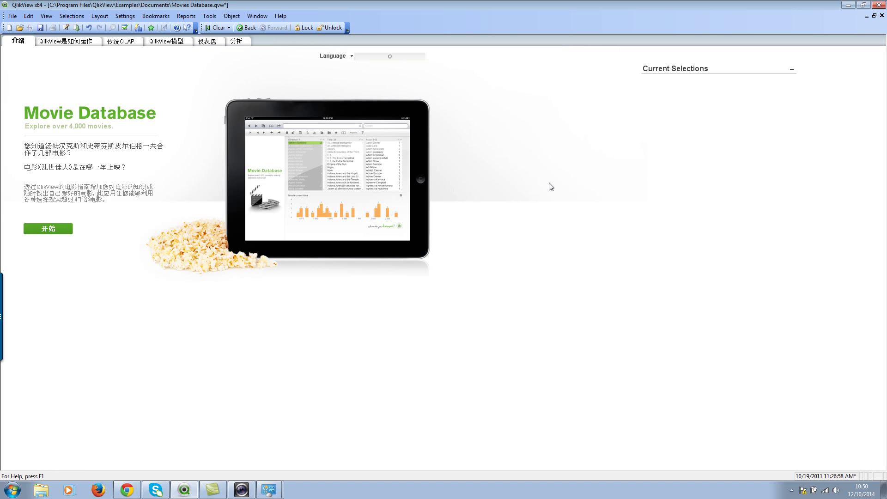
{"action": "left_click", "coordinate": [213, 28]}
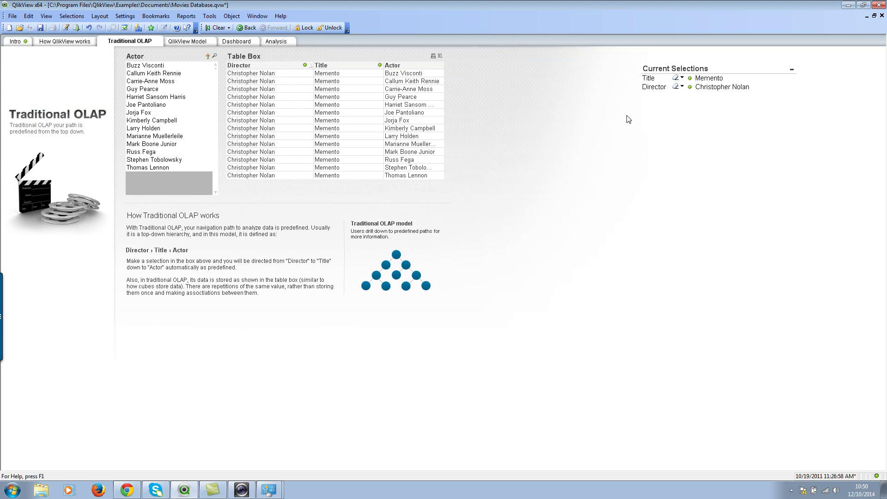
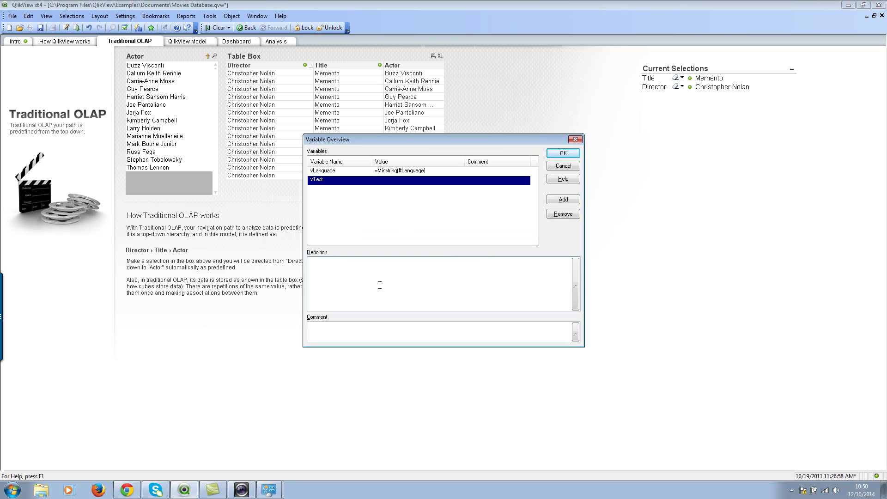
Add a variable vTest, display it in a new input box on the Traditional OLAP sheet and set its value to 0
{"action": "left_click", "coordinate": [554, 153]}
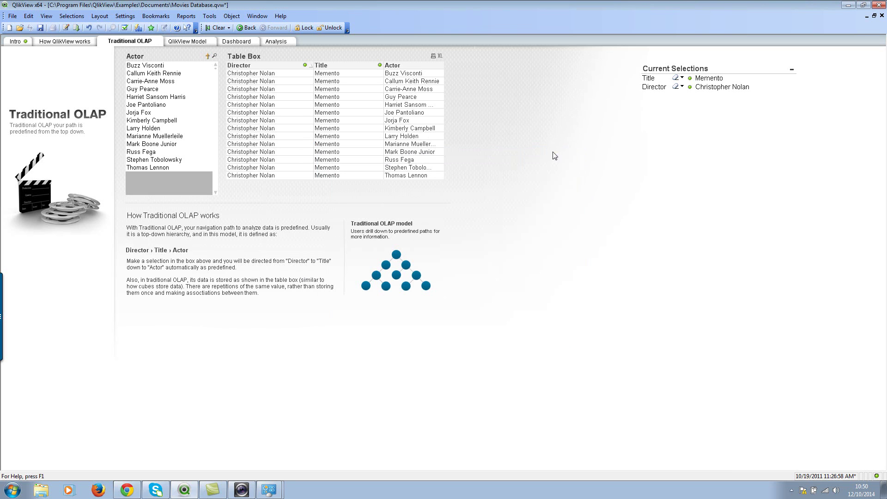
{"action": "right_click", "coordinate": [602, 180]}
{"action": "mouse_move", "coordinate": [637, 208]}
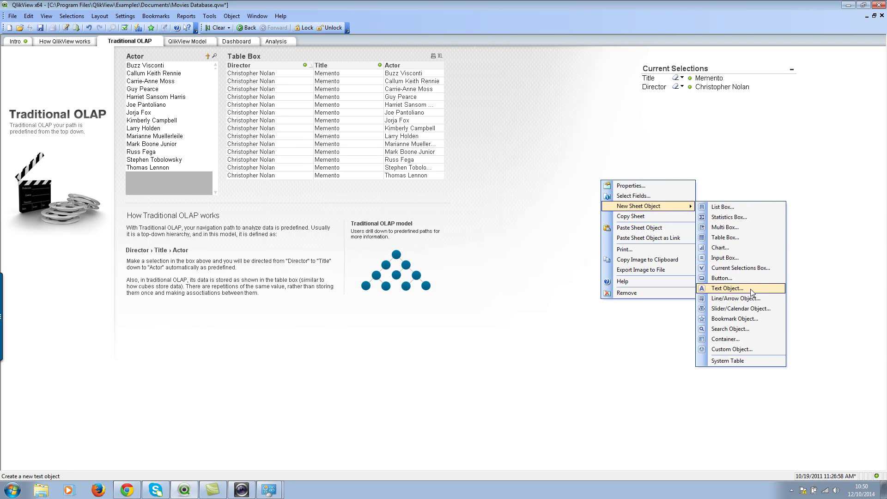
{"action": "left_click", "coordinate": [742, 260]}
{"action": "left_click", "coordinate": [329, 192]}
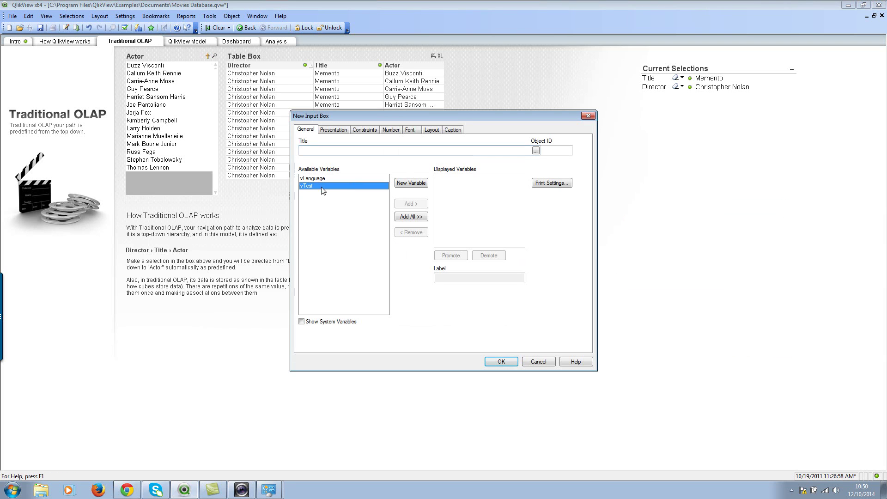
{"action": "left_click", "coordinate": [411, 204]}
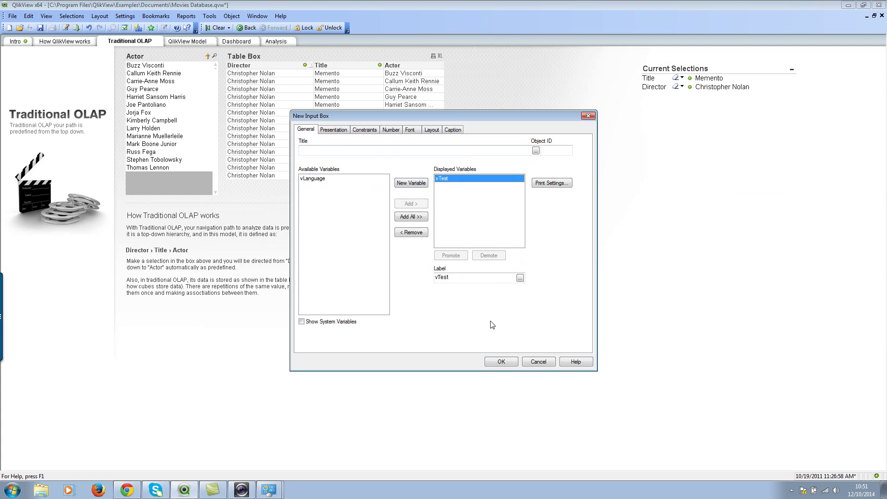
{"action": "left_click", "coordinate": [500, 362]}
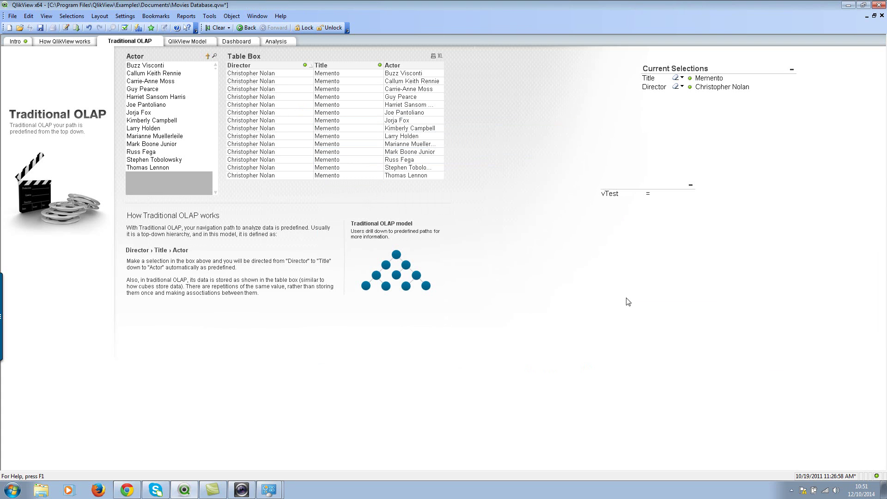
{"action": "left_click", "coordinate": [667, 196]}
{"action": "key", "text": "Return"}
Add a text object with the expression =vTest below the input box and check the variable in the variable overview
{"action": "right_click", "coordinate": [592, 216]}
{"action": "mouse_move", "coordinate": [633, 241]}
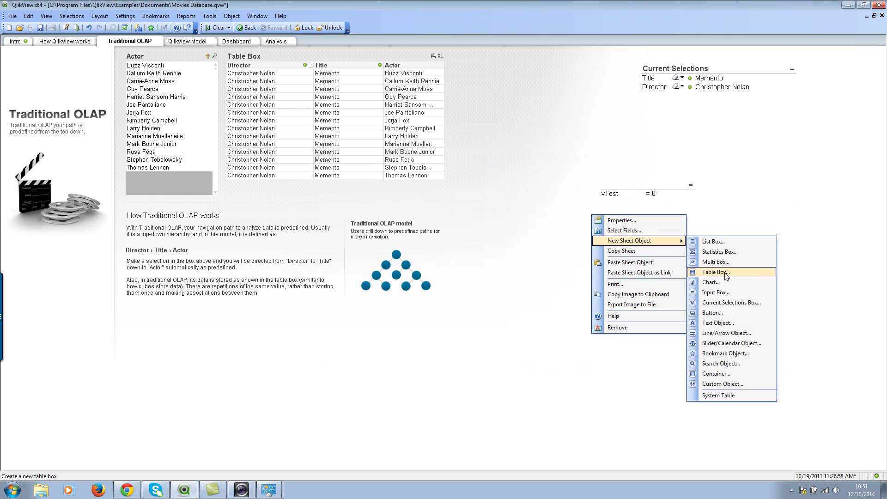
{"action": "left_click", "coordinate": [718, 321]}
{"action": "type", "text": "=vTest"}
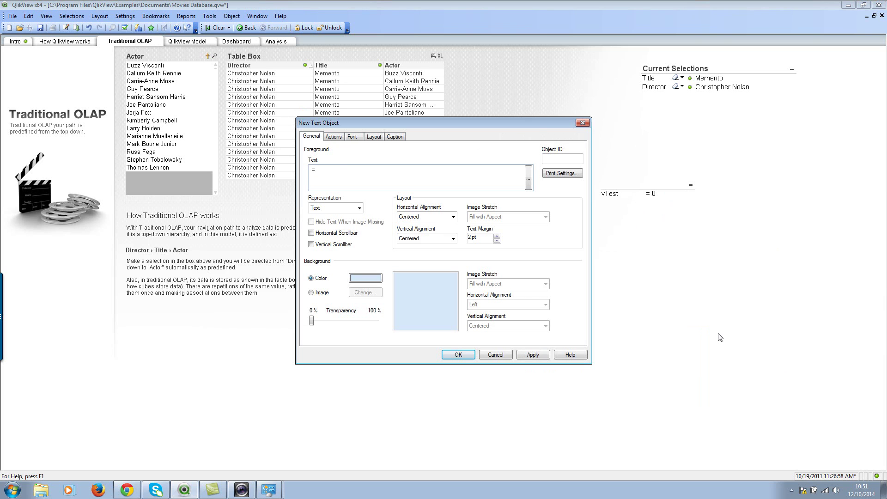
{"action": "left_click", "coordinate": [457, 355]}
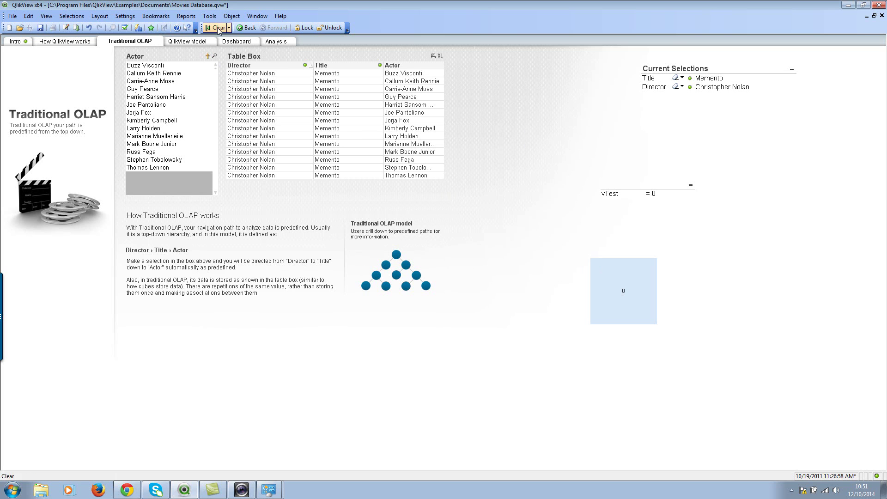
{"action": "key", "text": "ctrl+alt+v"}
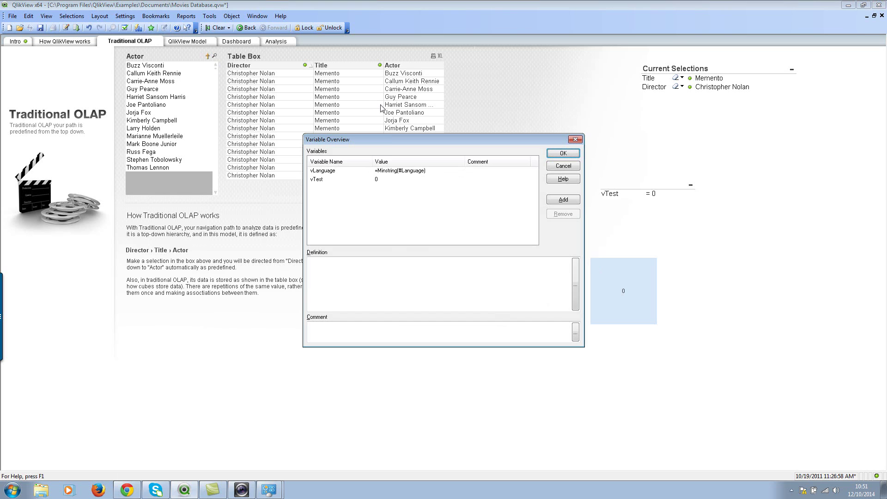
{"action": "left_click", "coordinate": [564, 165]}
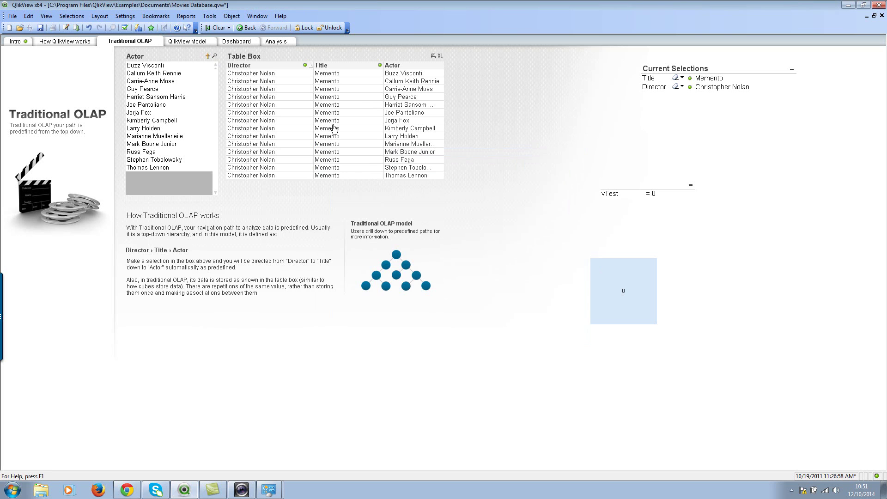
Include the vTest variable in bookmarks through the variable settings of the document properties
{"action": "left_click", "coordinate": [156, 17]}
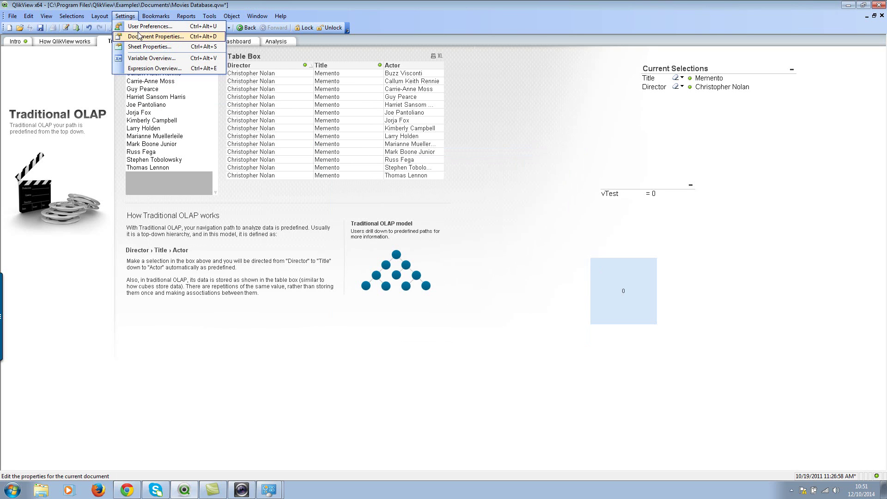
{"action": "left_click", "coordinate": [134, 36]}
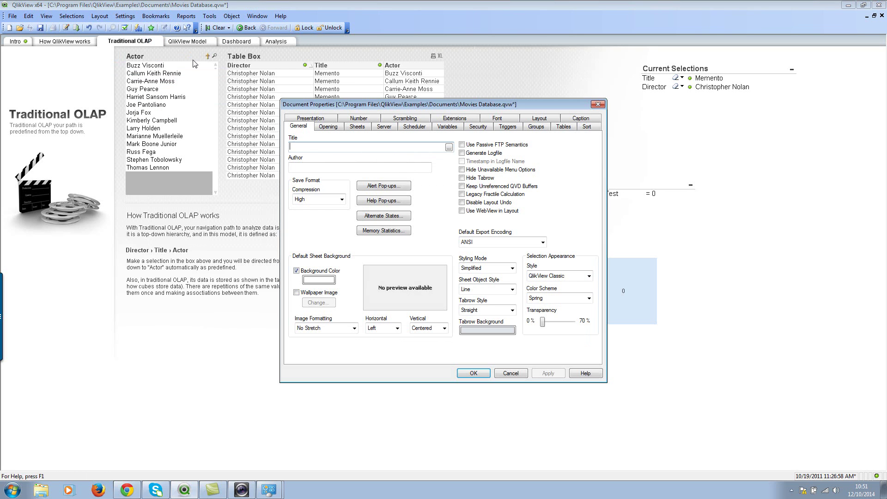
{"action": "left_click", "coordinate": [447, 128]}
{"action": "left_click", "coordinate": [304, 157]}
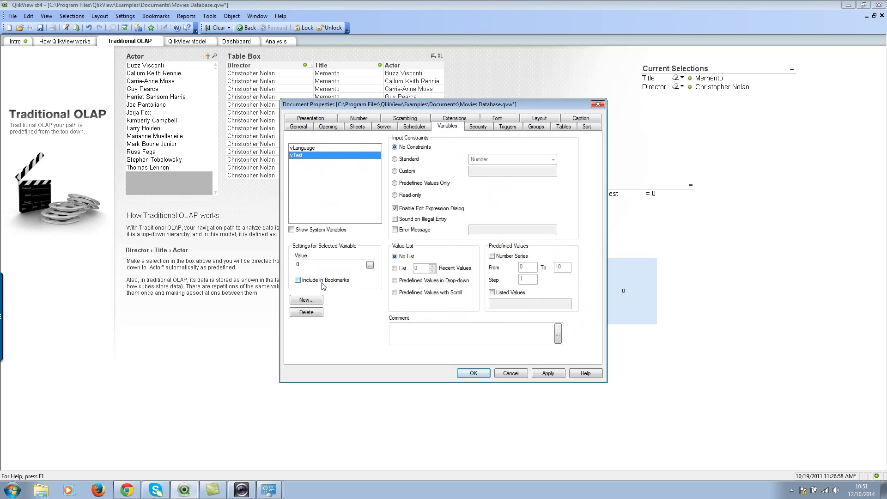
{"action": "left_click", "coordinate": [473, 372]}
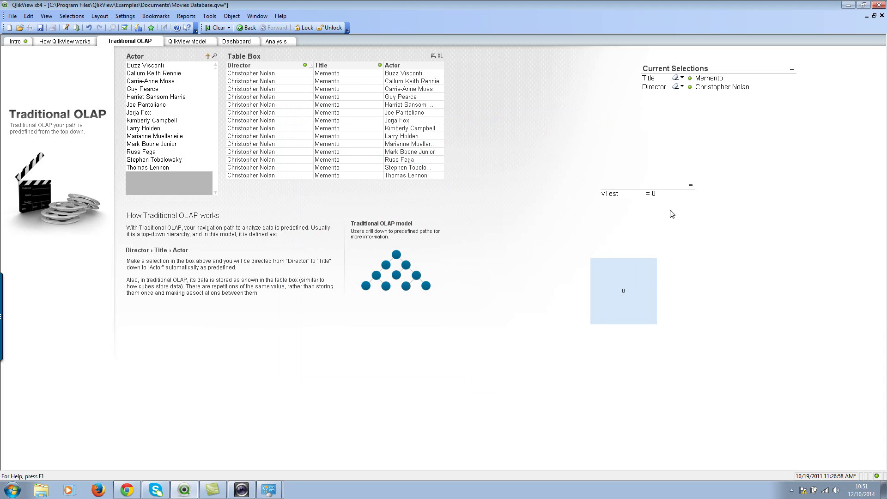
Set vTest to 5 in the input box on the Traditional OLAP sheet
{"action": "left_click", "coordinate": [663, 194]}
{"action": "type", "text": "5"}
{"action": "key", "text": "Return"}
Add a document bookmark named Final_Clear_State that includes the selections and the layout state with scroll positions
{"action": "left_click", "coordinate": [155, 17]}
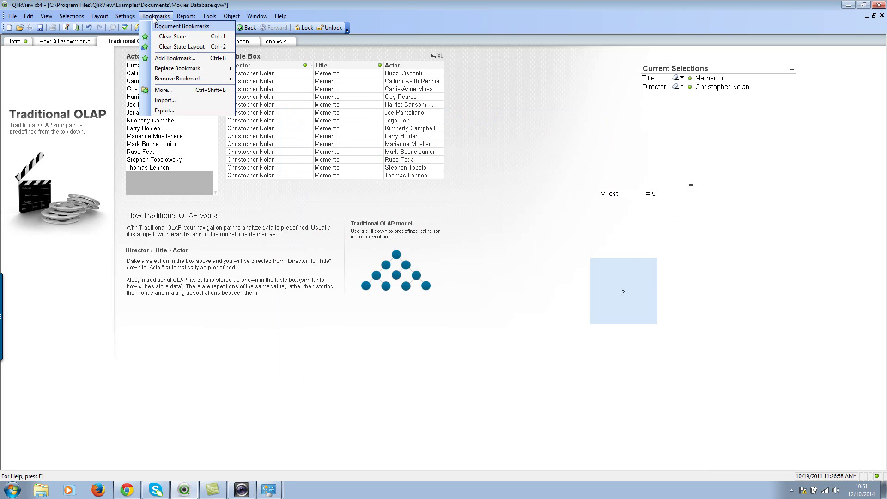
{"action": "left_click", "coordinate": [171, 58]}
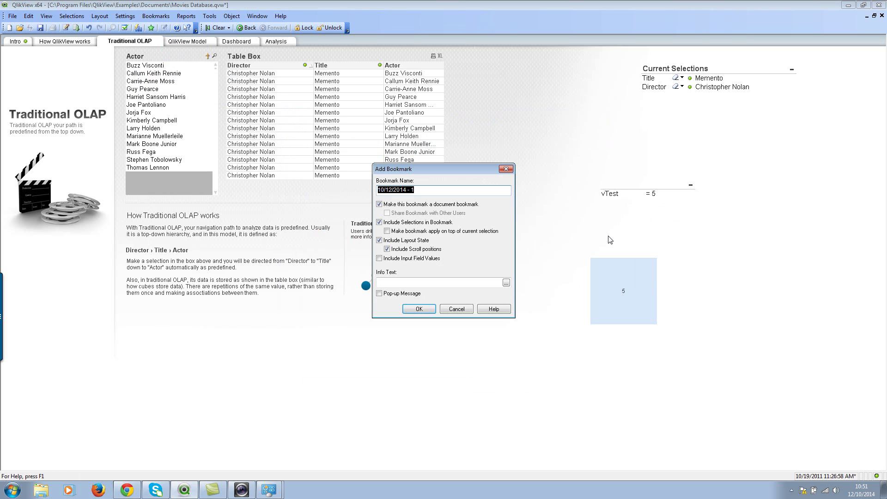
{"action": "type", "text": "Final_Clear_State"}
{"action": "left_click", "coordinate": [418, 309]}
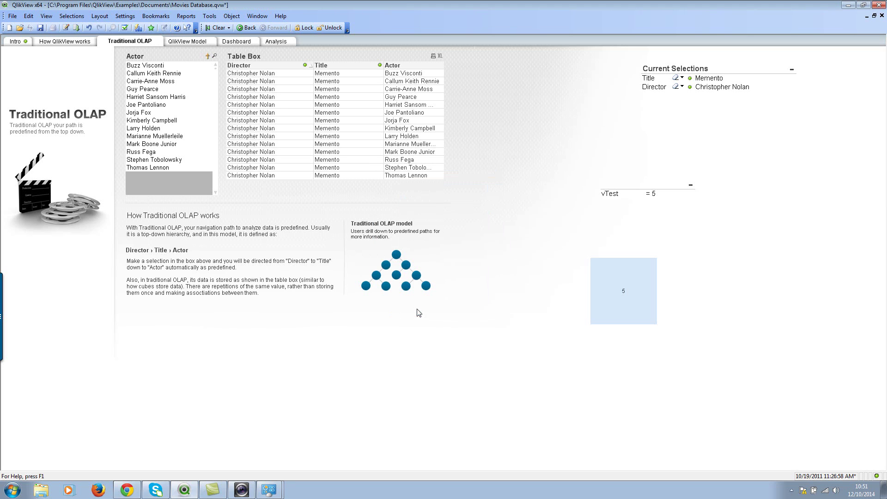
Set the Final_Clear_State document bookmark as the document's clear state
{"action": "left_click", "coordinate": [156, 17]}
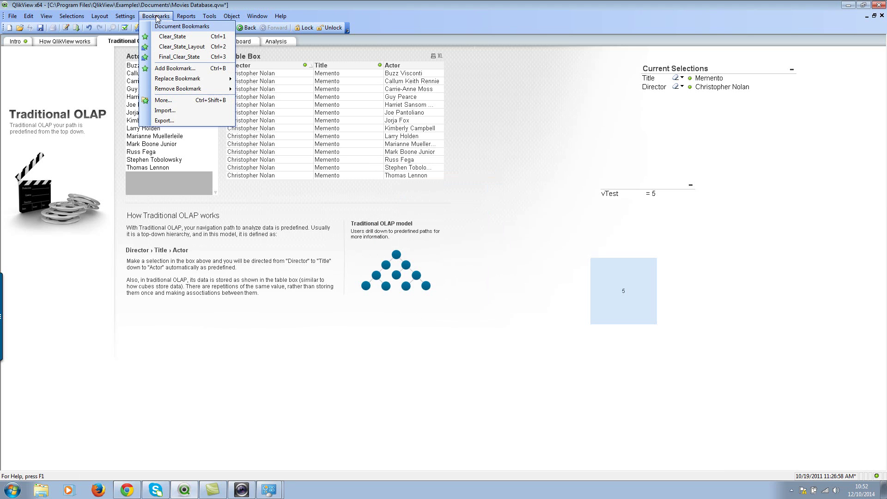
{"action": "left_click", "coordinate": [174, 103]}
{"action": "left_click", "coordinate": [334, 208]}
{"action": "left_click", "coordinate": [392, 303]}
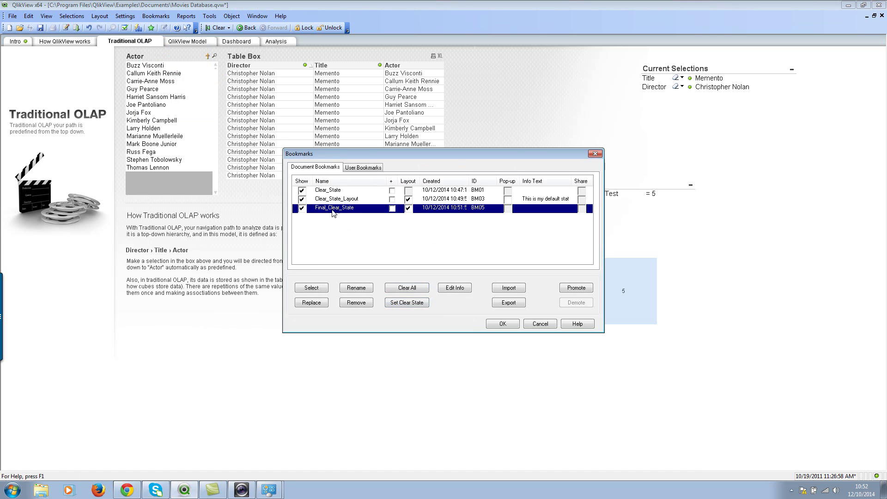
{"action": "left_click", "coordinate": [404, 308]}
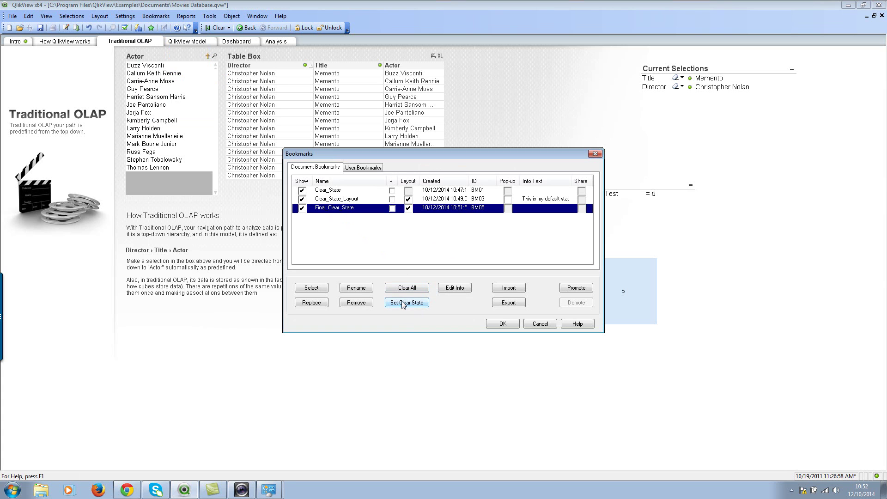
{"action": "left_click", "coordinate": [502, 325]}
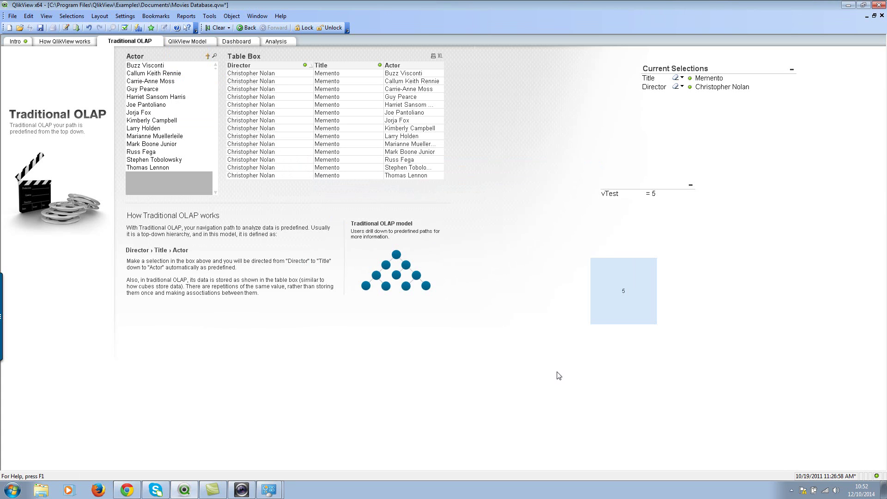
Set vTest to 0 in the input box and remove the director and title from the current selections
{"action": "left_click", "coordinate": [667, 197]}
{"action": "type", "text": "0"}
{"action": "key", "text": "Return"}
{"action": "left_click", "coordinate": [675, 87]}
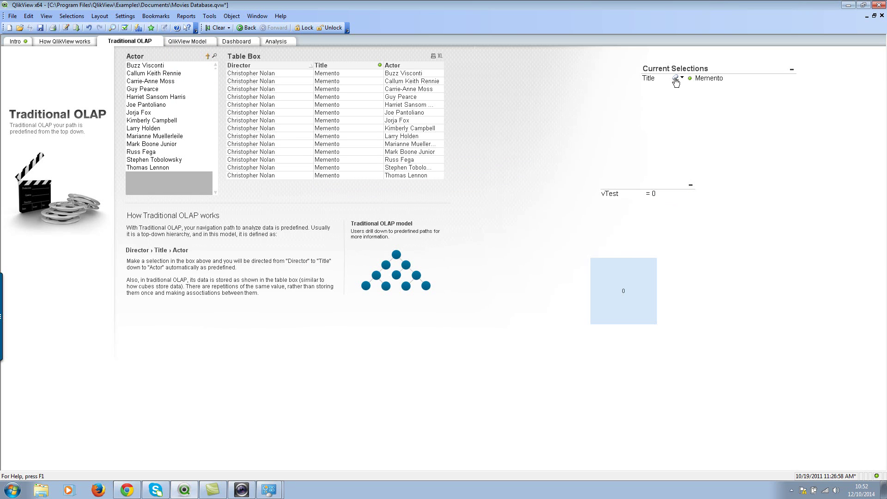
{"action": "left_click", "coordinate": [674, 78]}
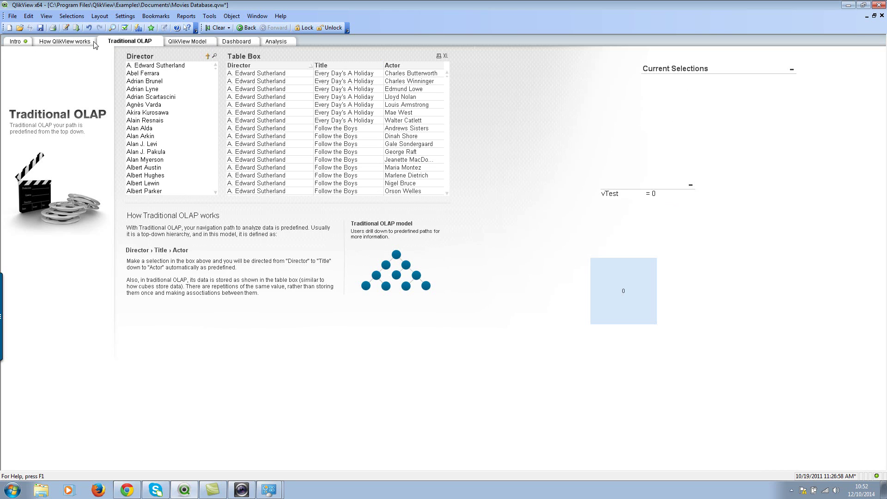
Deselect English as the language on the Intro sheet and clear the document to test the new clear state
{"action": "left_click", "coordinate": [15, 43]}
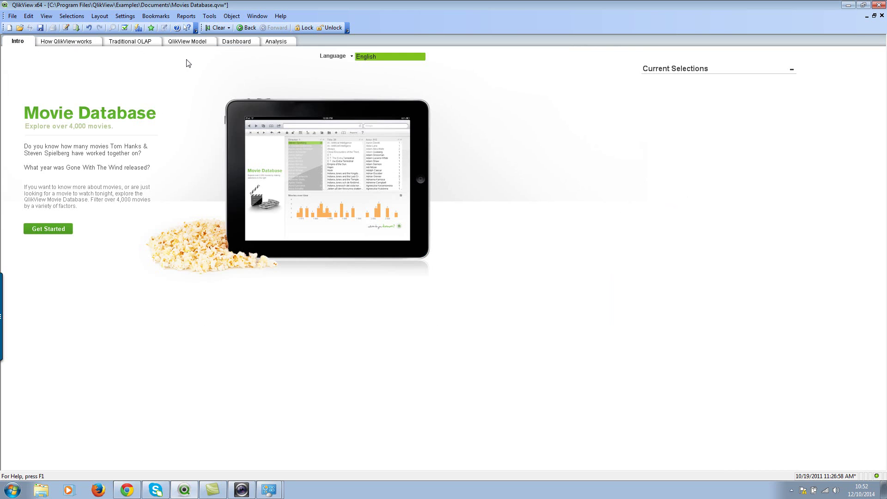
{"action": "left_click", "coordinate": [375, 60]}
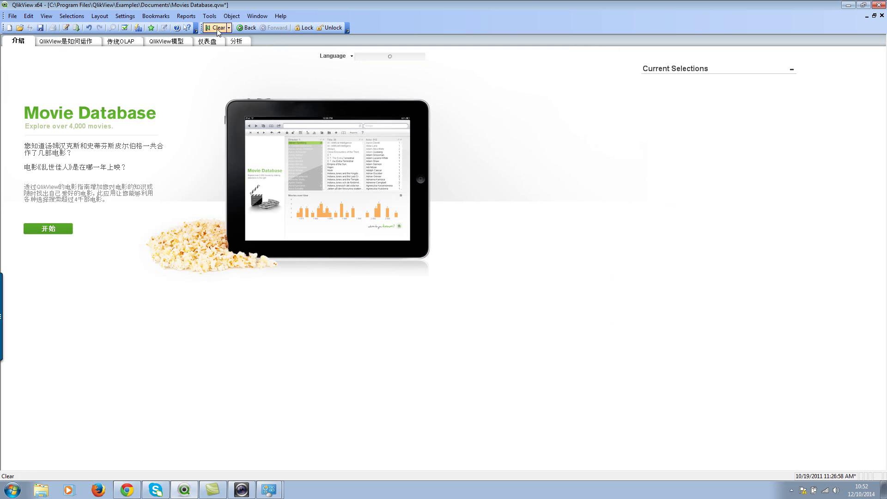
{"action": "left_click", "coordinate": [215, 28]}
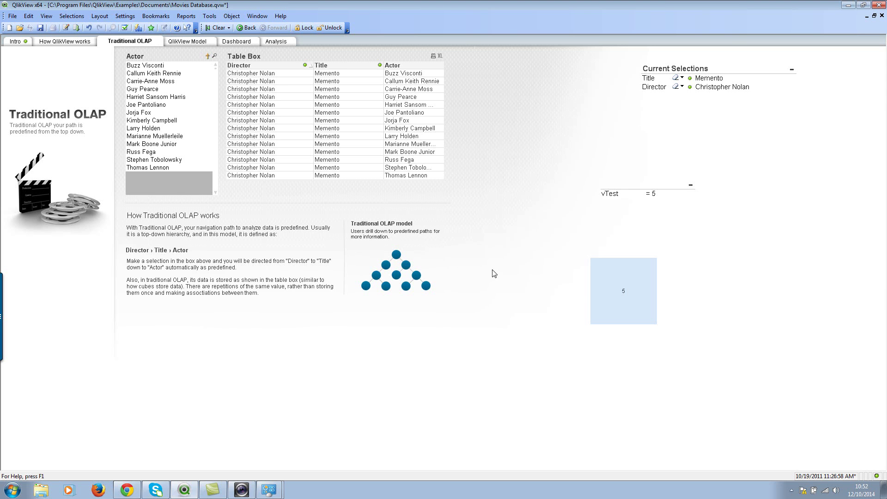
Switch to Chrome, open the QQotD (Qlik Quiz) page on qlikshare.com and look through the current quiz question and the archive
{"action": "left_click", "coordinate": [130, 491]}
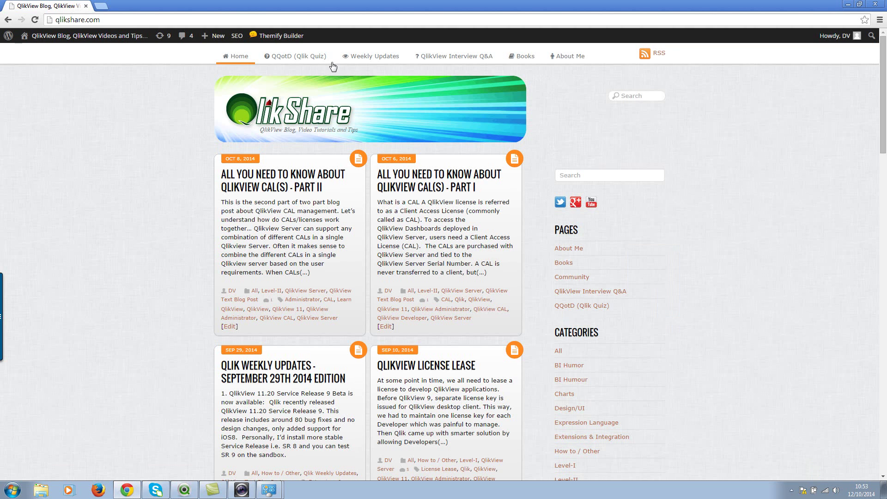
{"action": "left_click", "coordinate": [291, 88]}
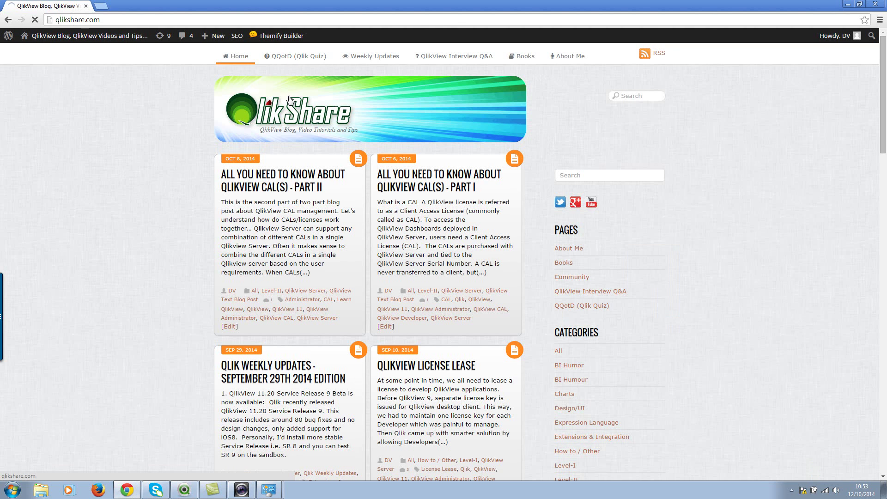
{"action": "left_click", "coordinate": [298, 64]}
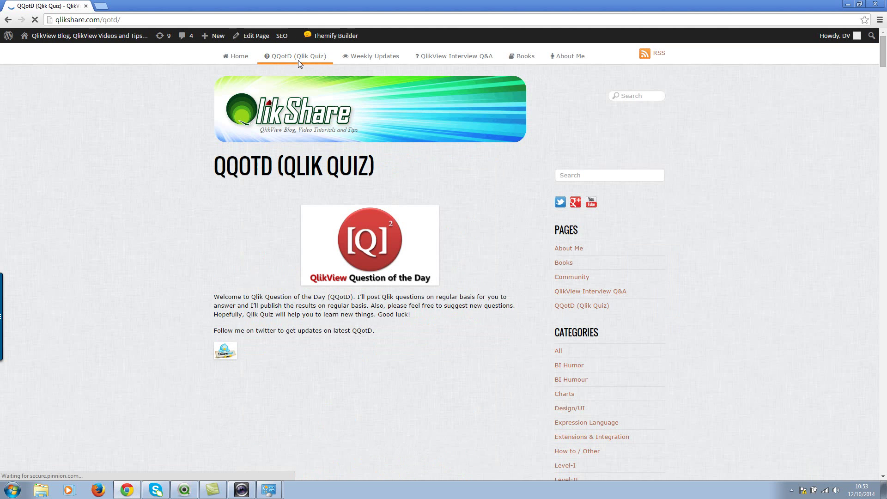
{"action": "scroll", "coordinate": [433, 251], "scroll_direction": "down", "scroll_amount": 10}
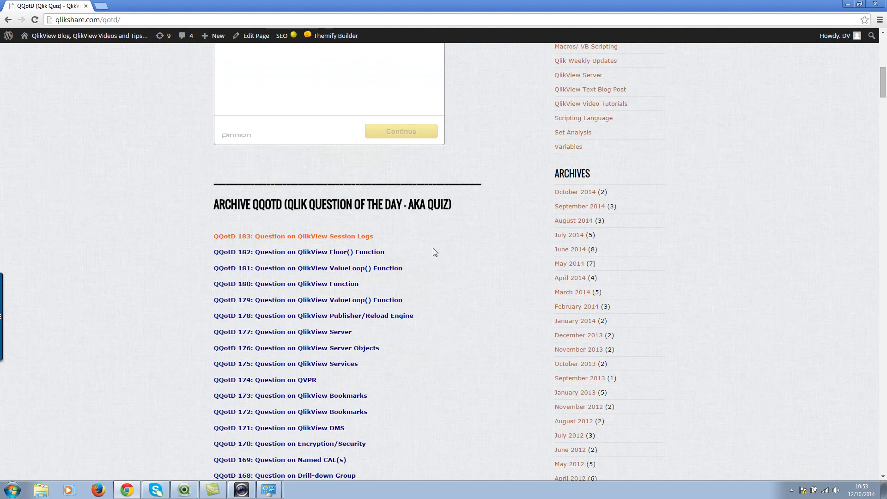
{"action": "scroll", "coordinate": [433, 252], "scroll_direction": "up", "scroll_amount": 4}
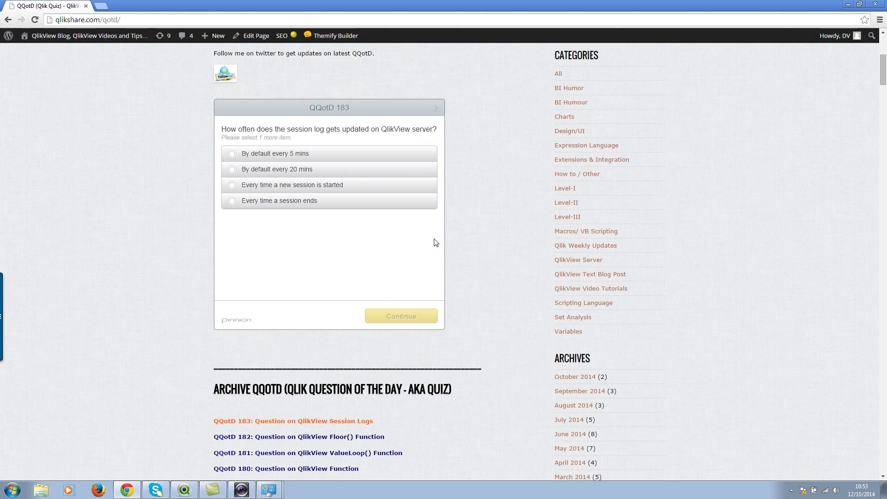